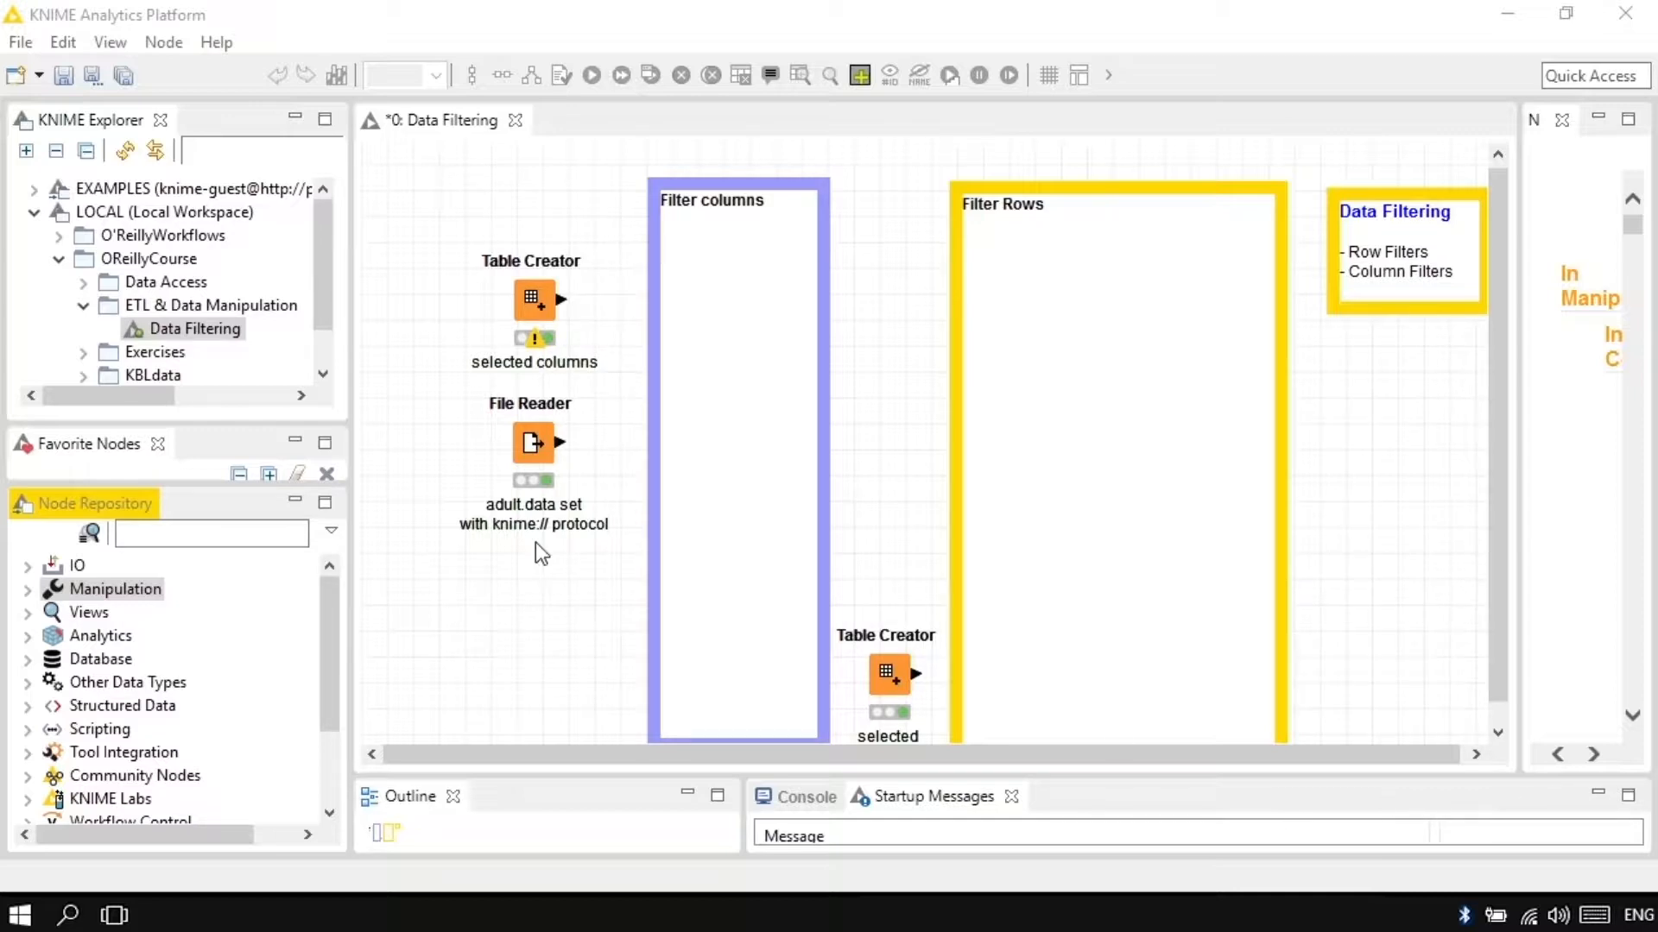
Step: Inspect the File Reader's output table of the adult data set, including the native-country and income columns, and close it
{"action": "left_click", "coordinate": [537, 463]}
{"action": "right_click", "coordinate": [537, 463]}
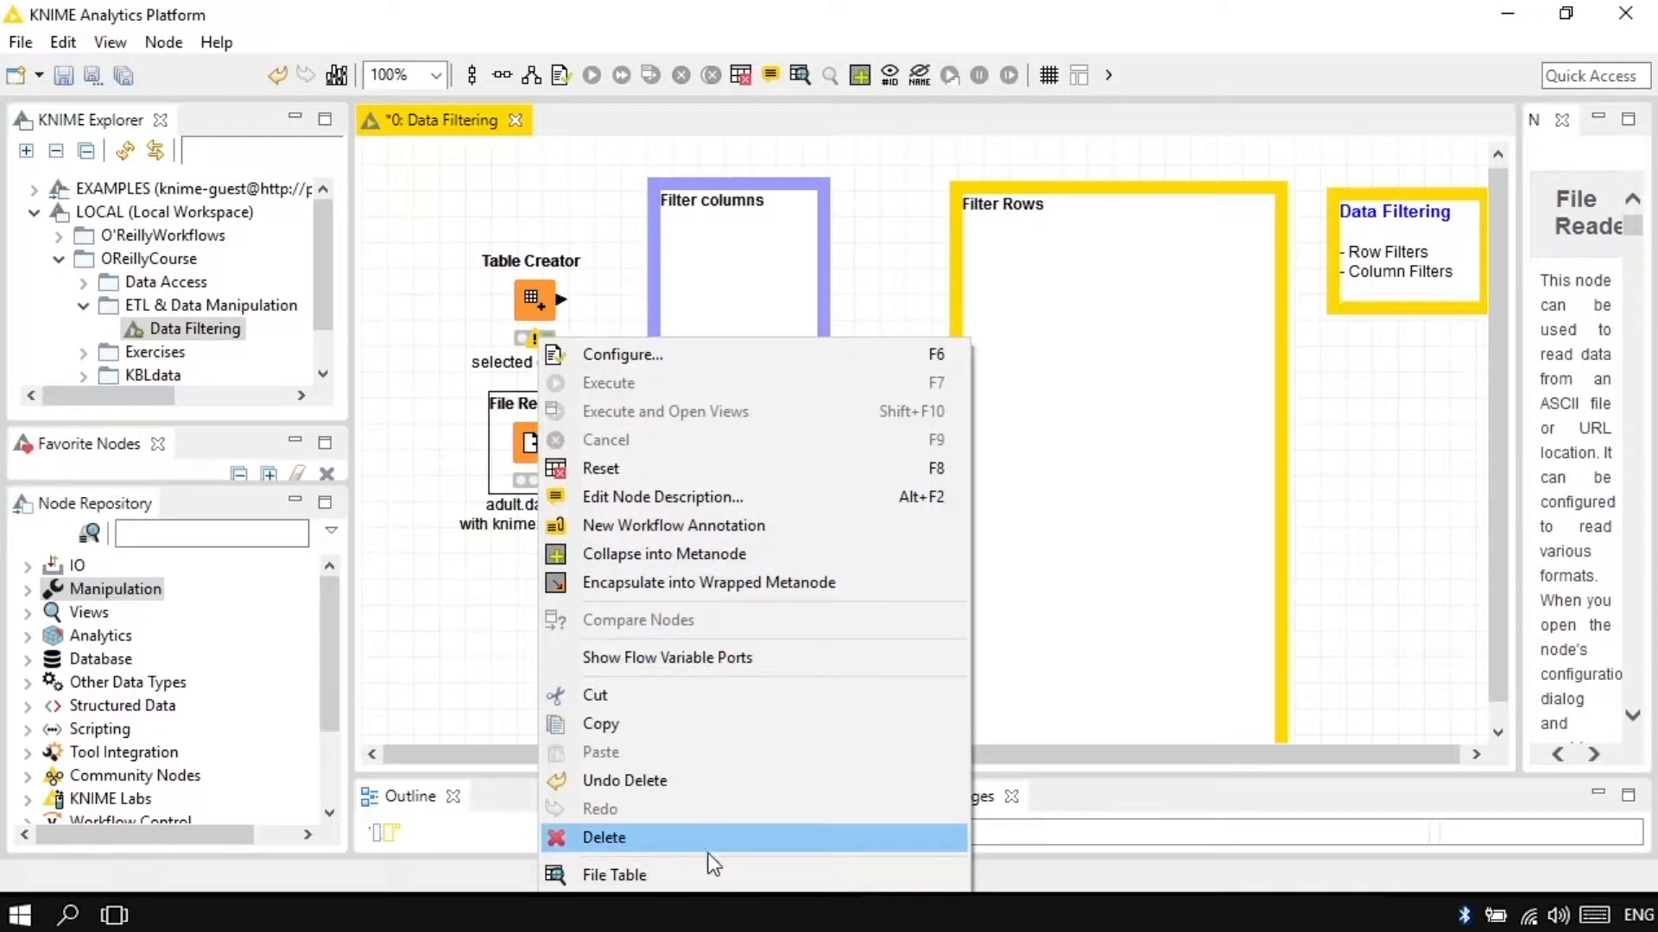
{"action": "left_click", "coordinate": [704, 875]}
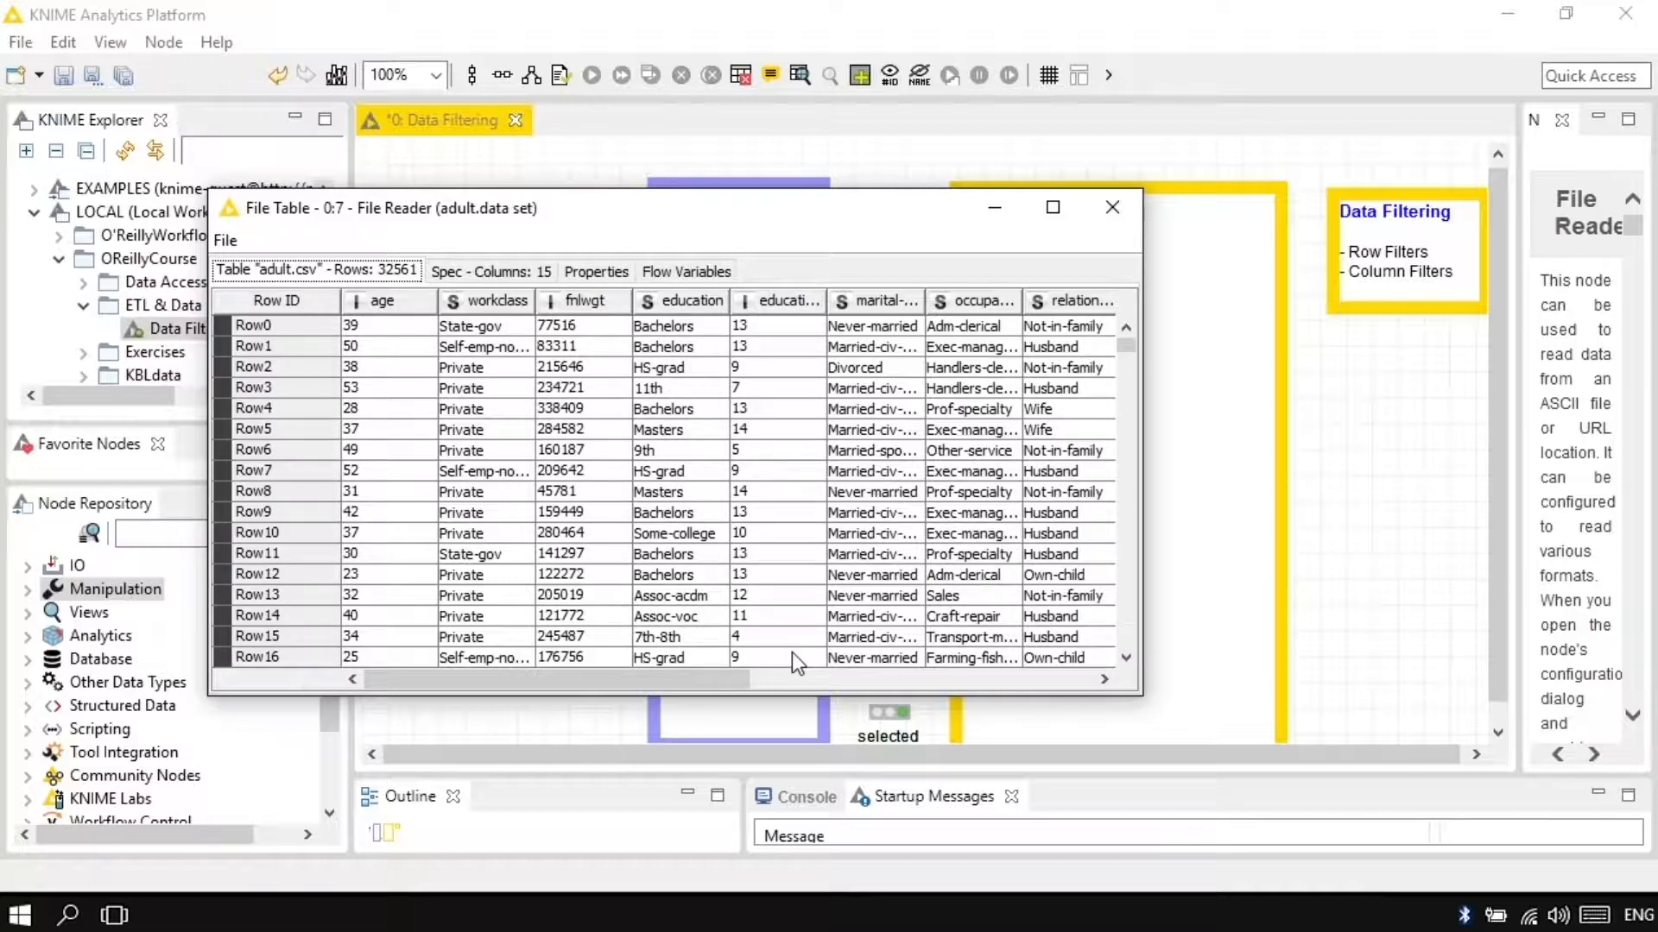
{"action": "left_click", "coordinate": [805, 678]}
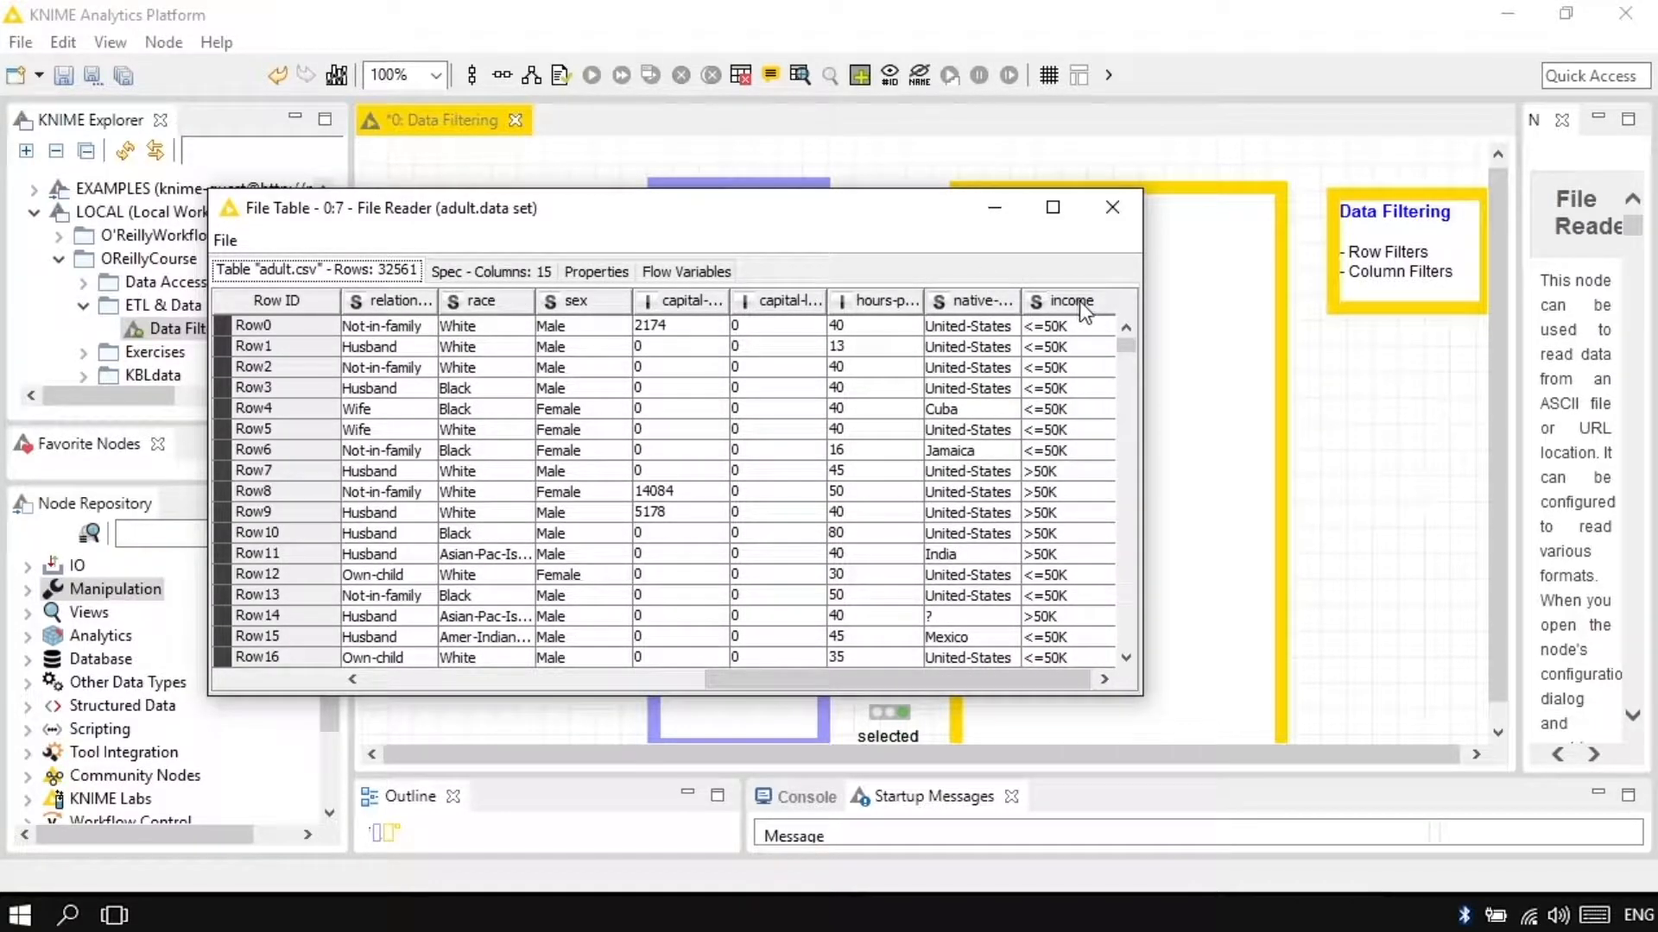
{"action": "left_click_drag", "start_coordinate": [1021, 301], "coordinate": [1046, 301]}
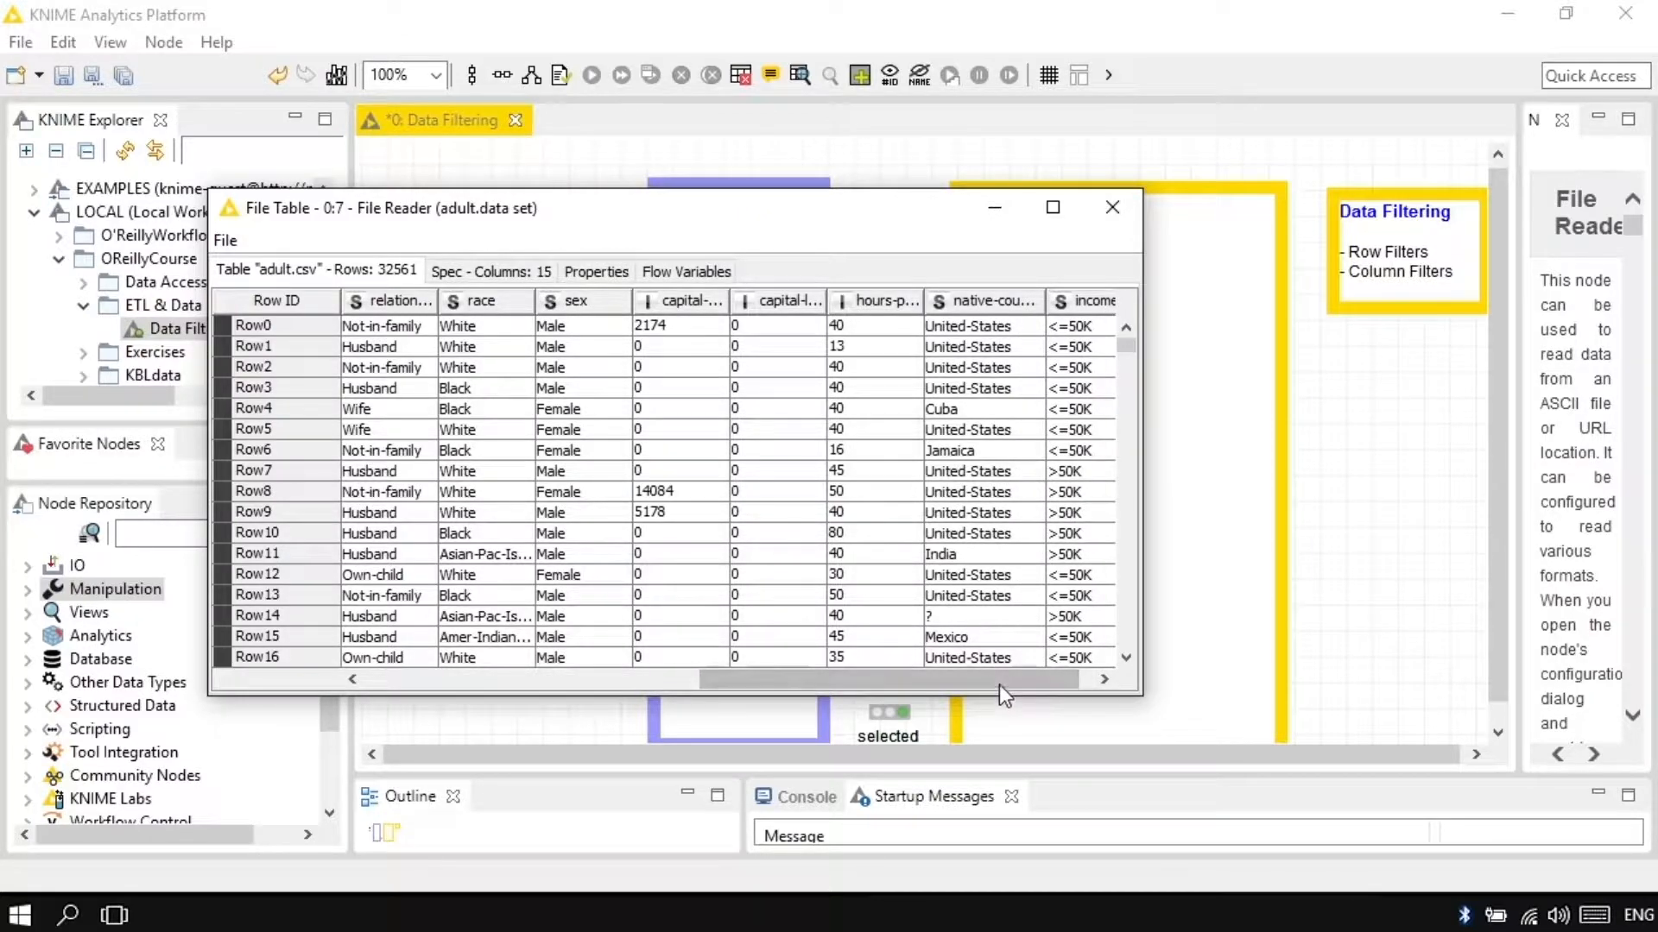
{"action": "left_click_drag", "start_coordinate": [998, 685], "coordinate": [655, 675]}
{"action": "left_click", "coordinate": [1112, 207]}
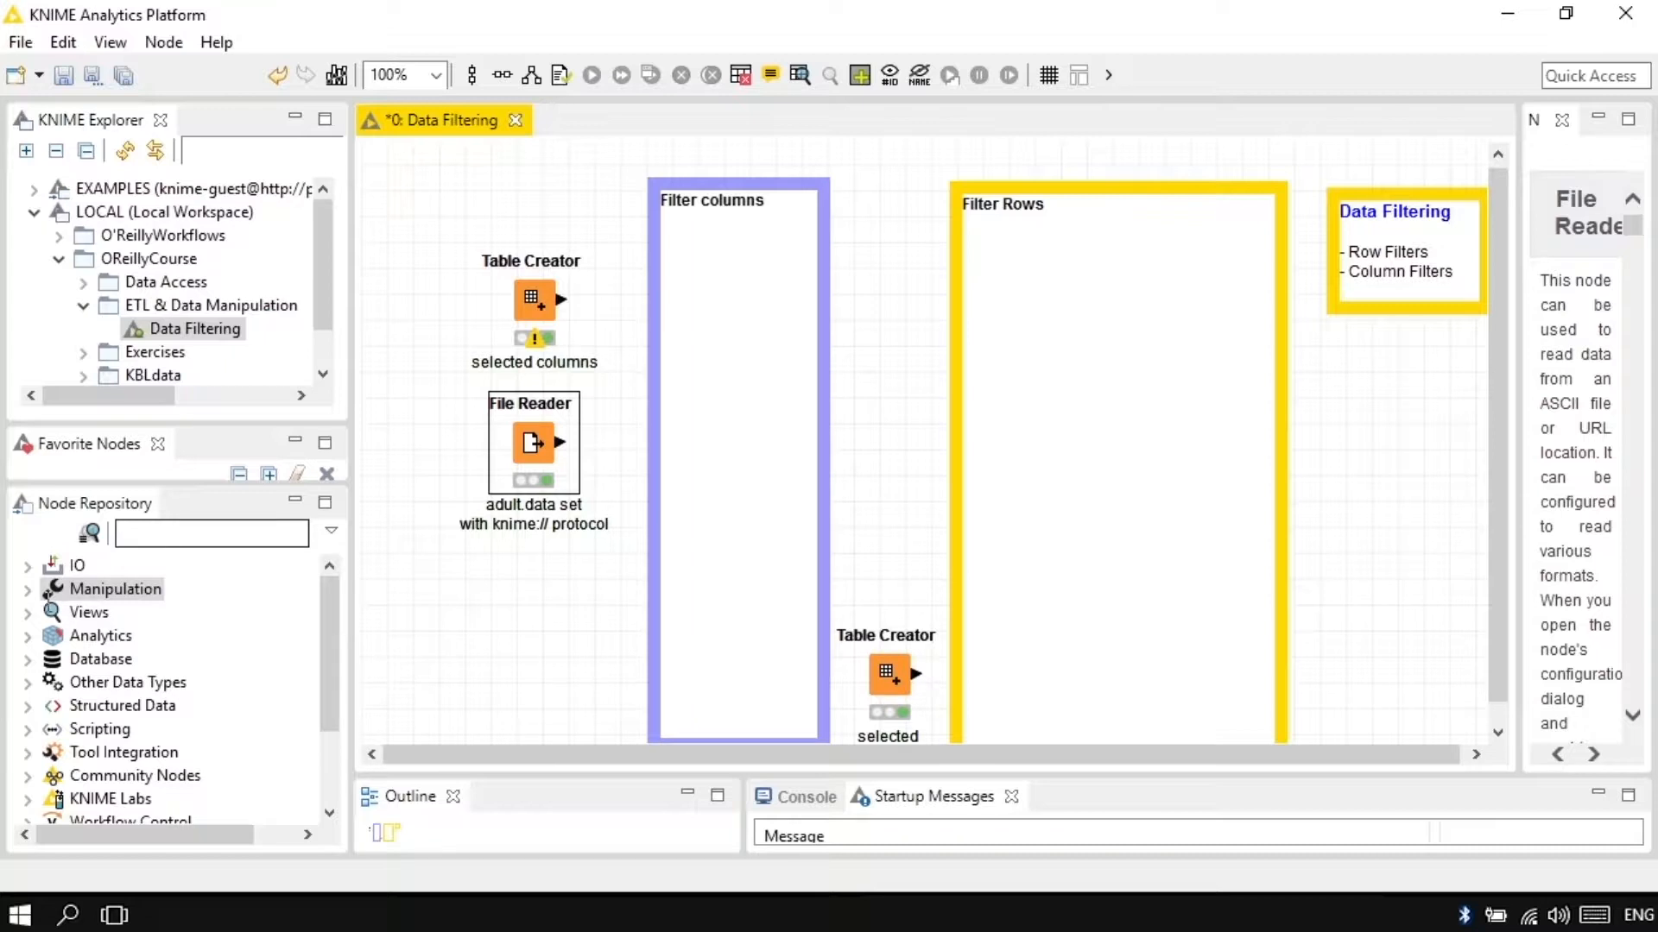
Step: Add a Column Filter node from the Manipulation nodes inside the Filter columns annotation, connected to the File Reader
{"action": "left_click", "coordinate": [28, 590]}
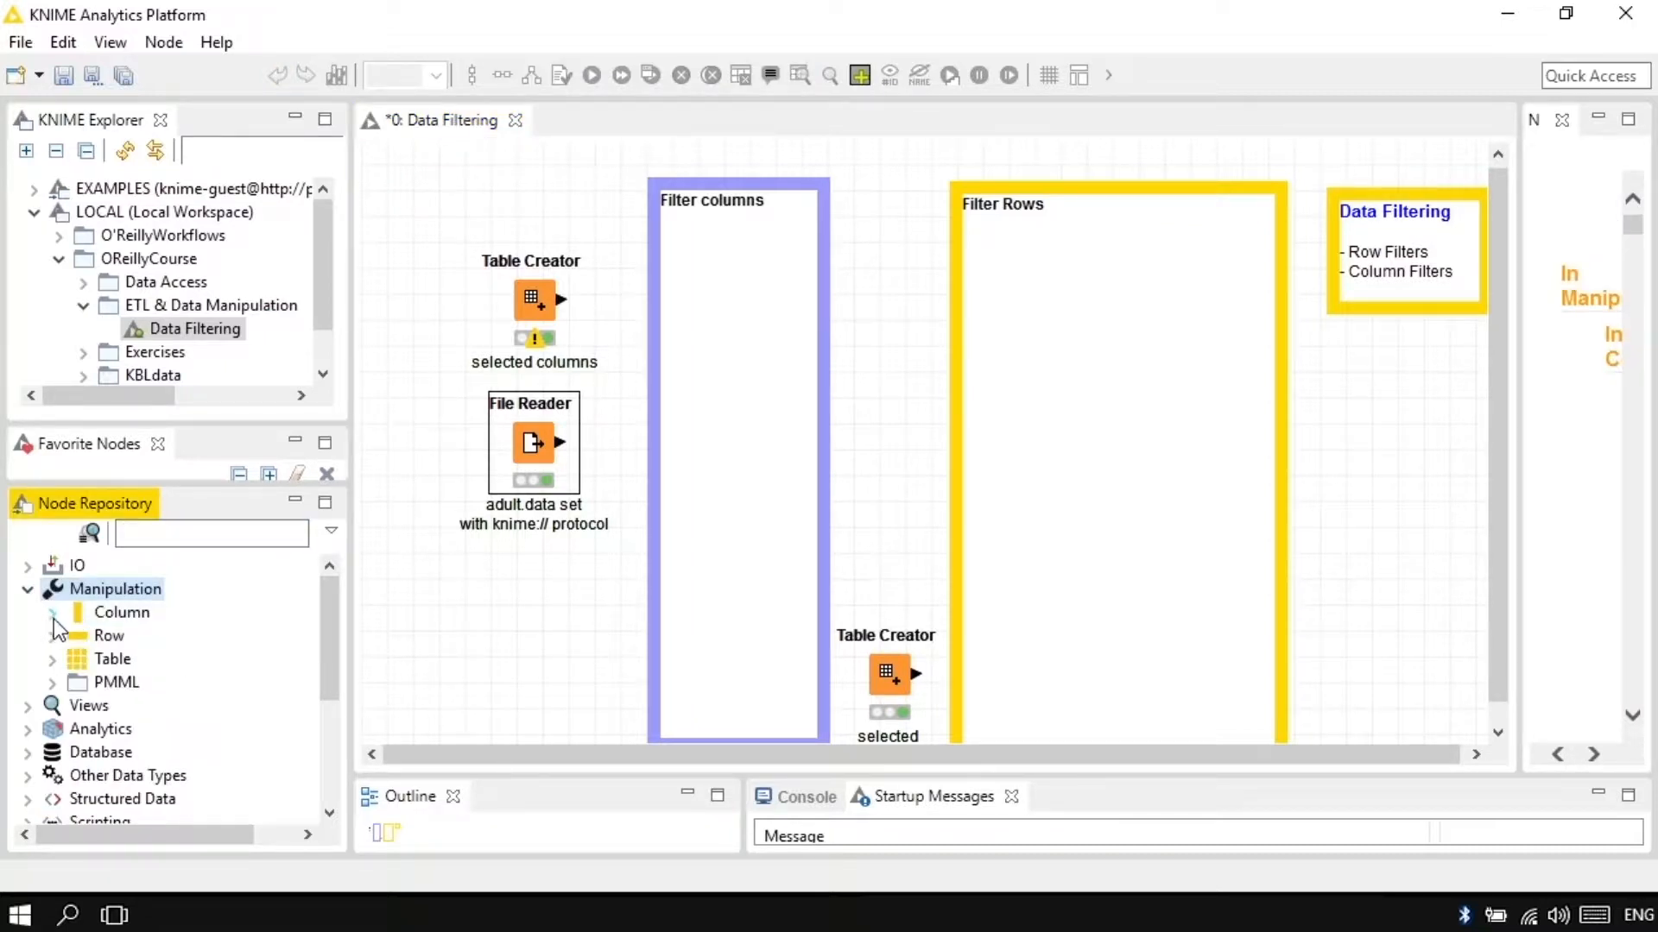
{"action": "left_click", "coordinate": [53, 613]}
{"action": "left_click", "coordinate": [77, 683]}
{"action": "left_click_drag", "start_coordinate": [177, 705], "coordinate": [730, 447]}
Step: Configure the Column Filter to include only age and native-country by manual selection, with Enforce inclusion
{"action": "double_click", "coordinate": [730, 448]}
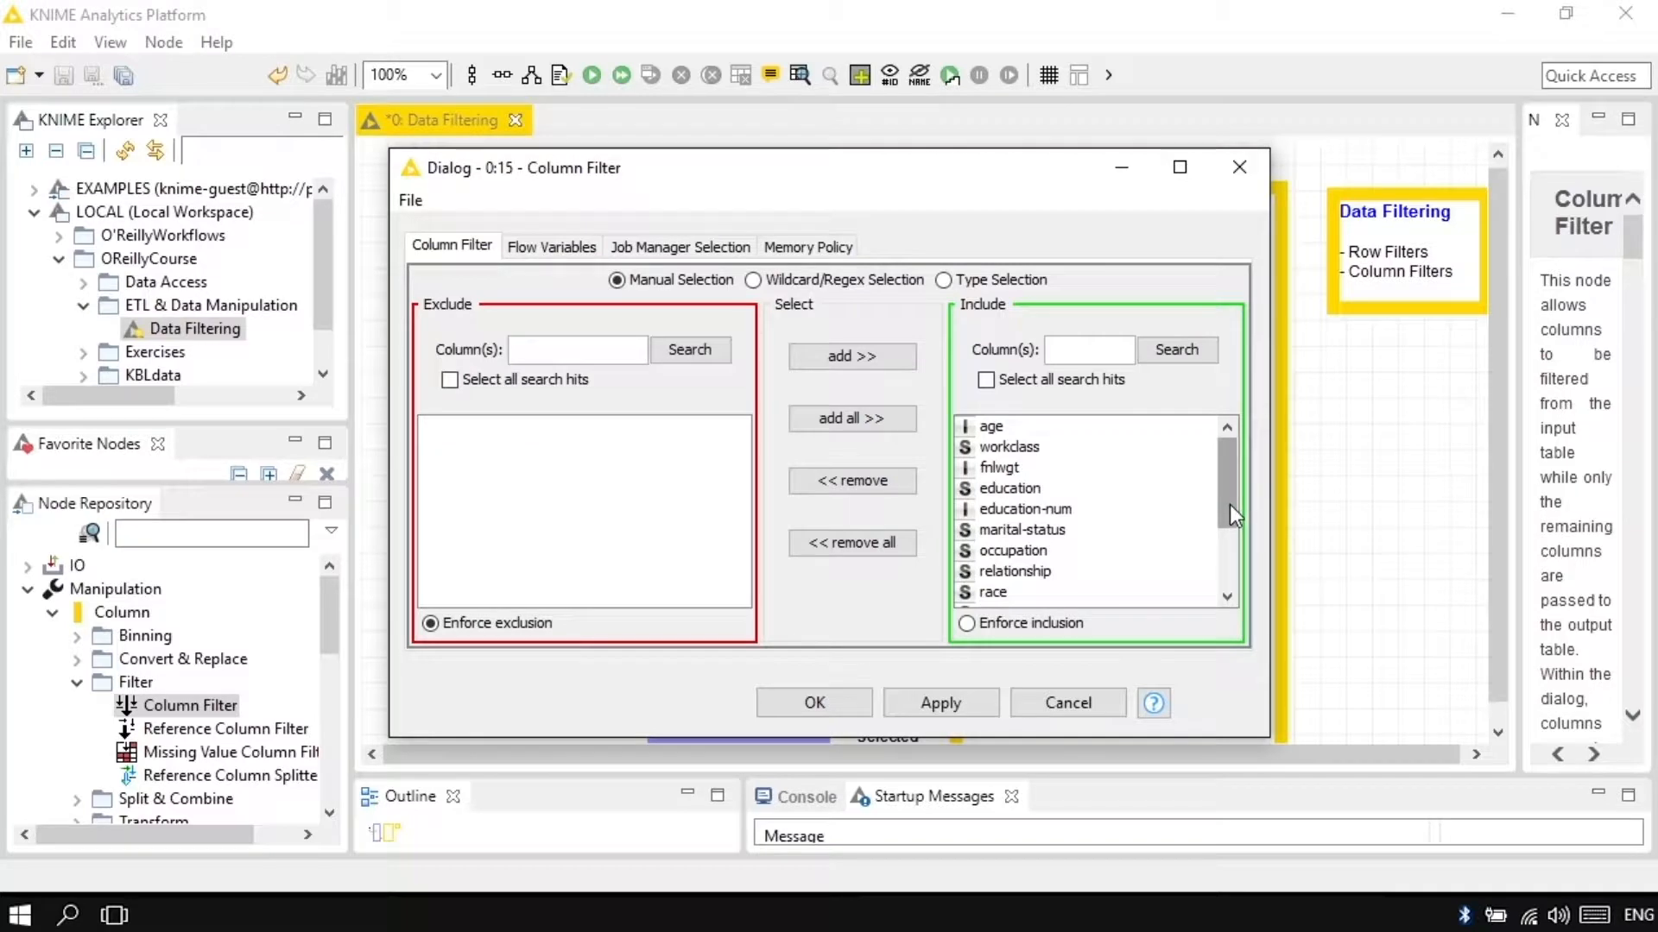
{"action": "left_click", "coordinate": [852, 542]}
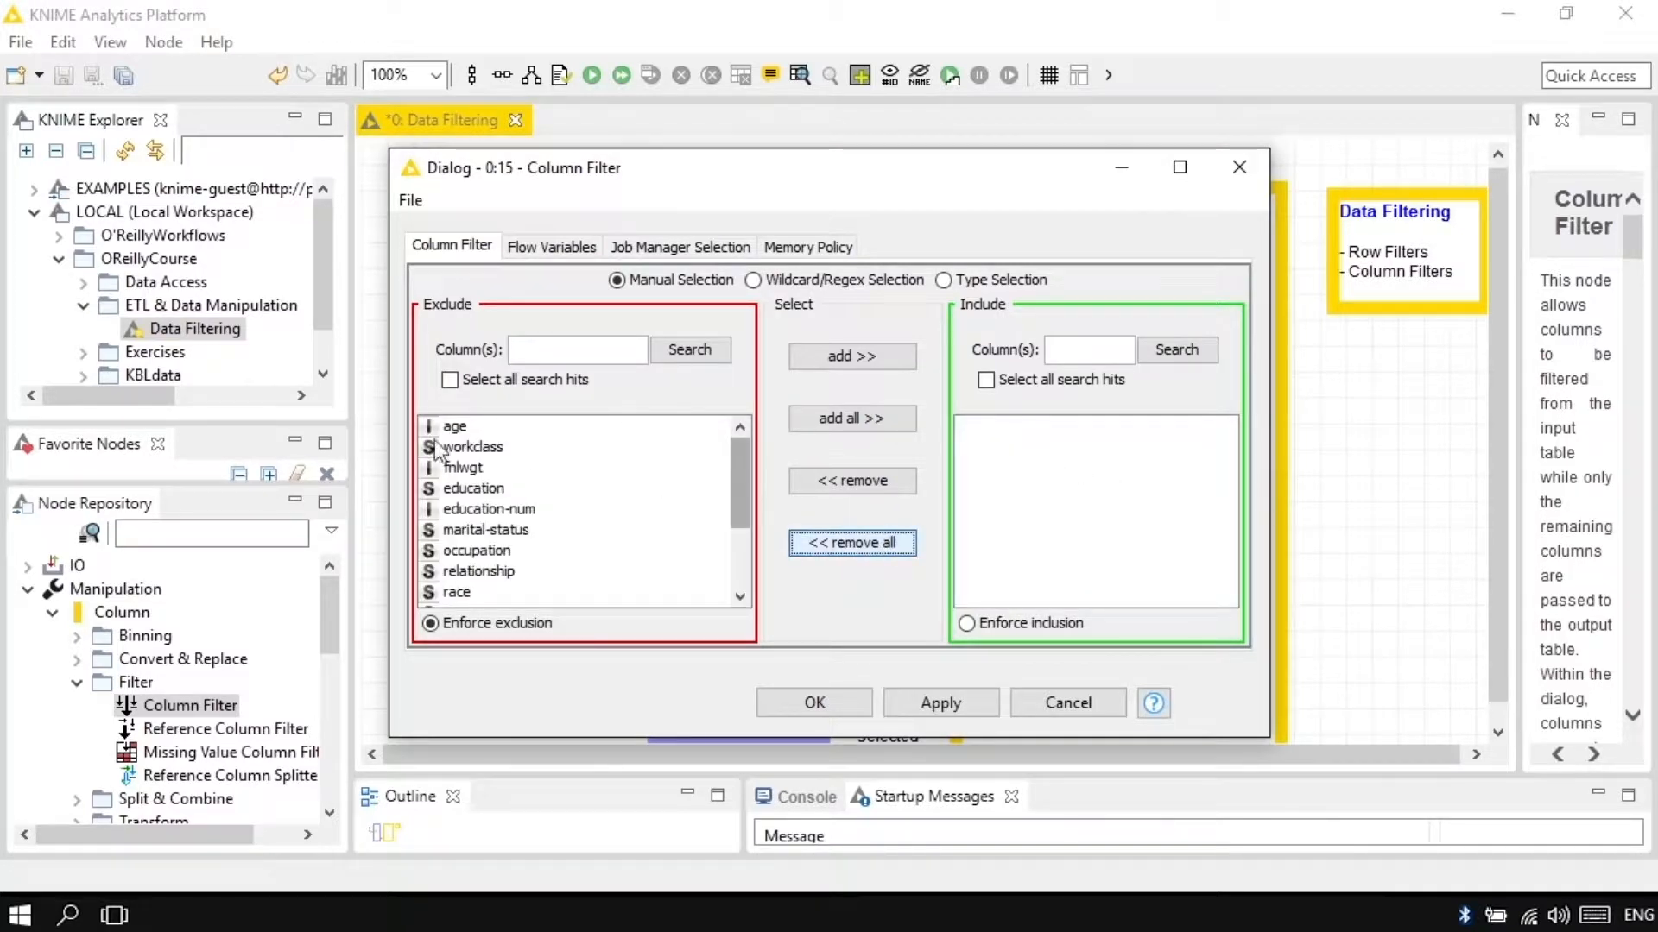
{"action": "double_click", "coordinate": [455, 426]}
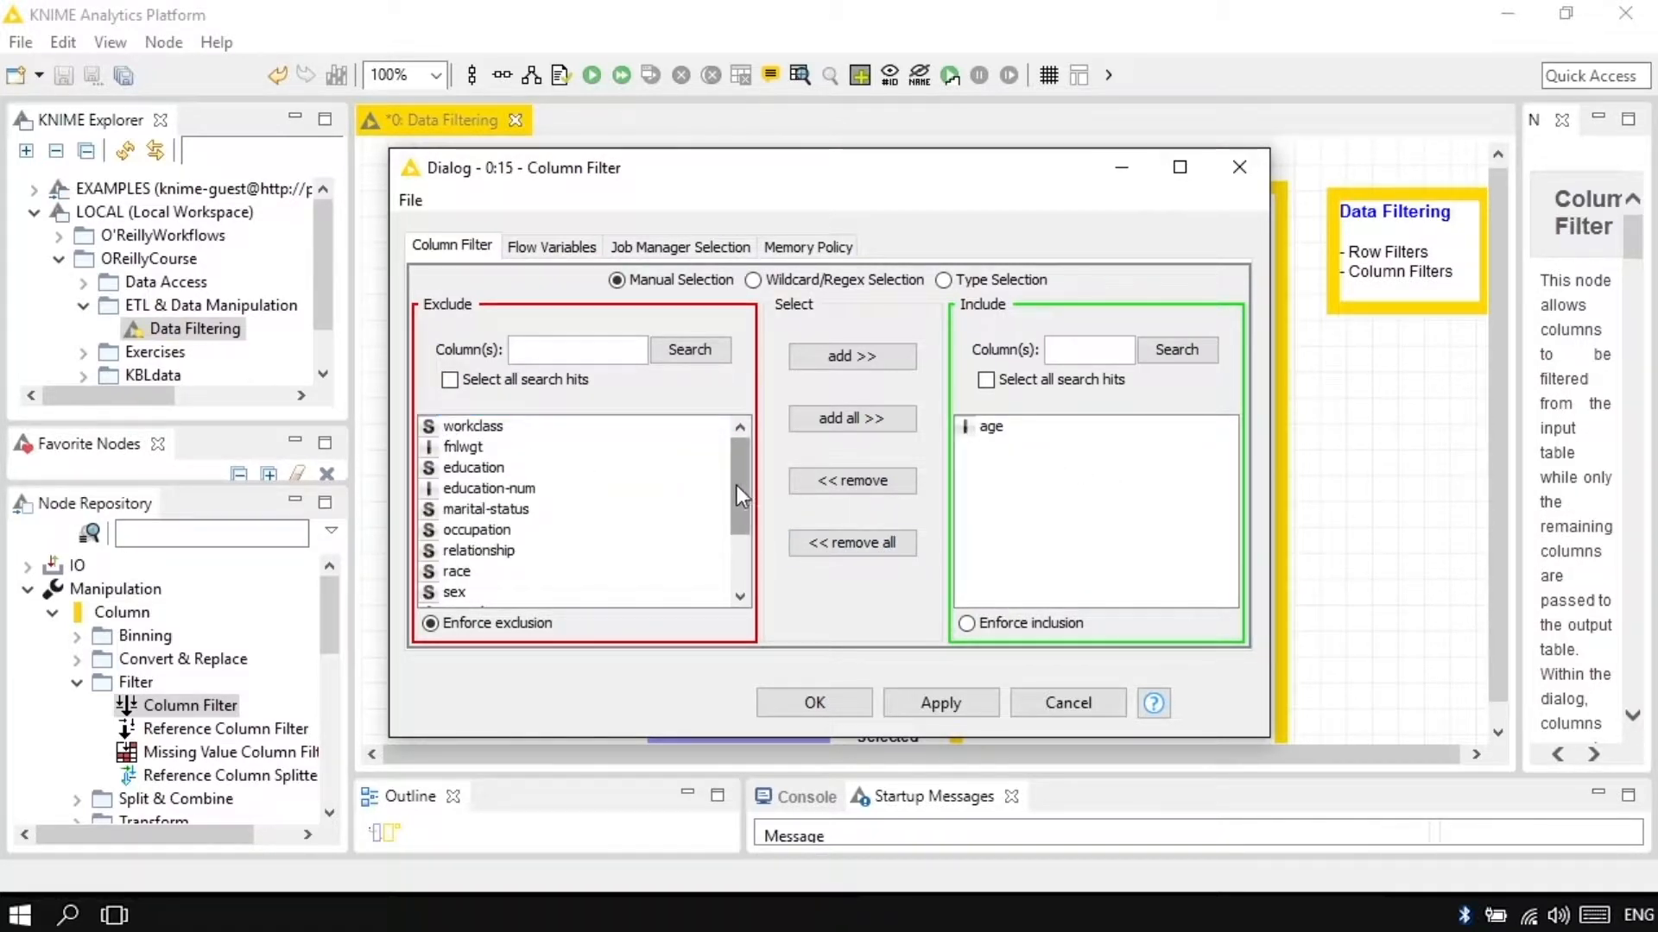
{"action": "left_click_drag", "start_coordinate": [737, 485], "coordinate": [733, 605]}
{"action": "double_click", "coordinate": [500, 576]}
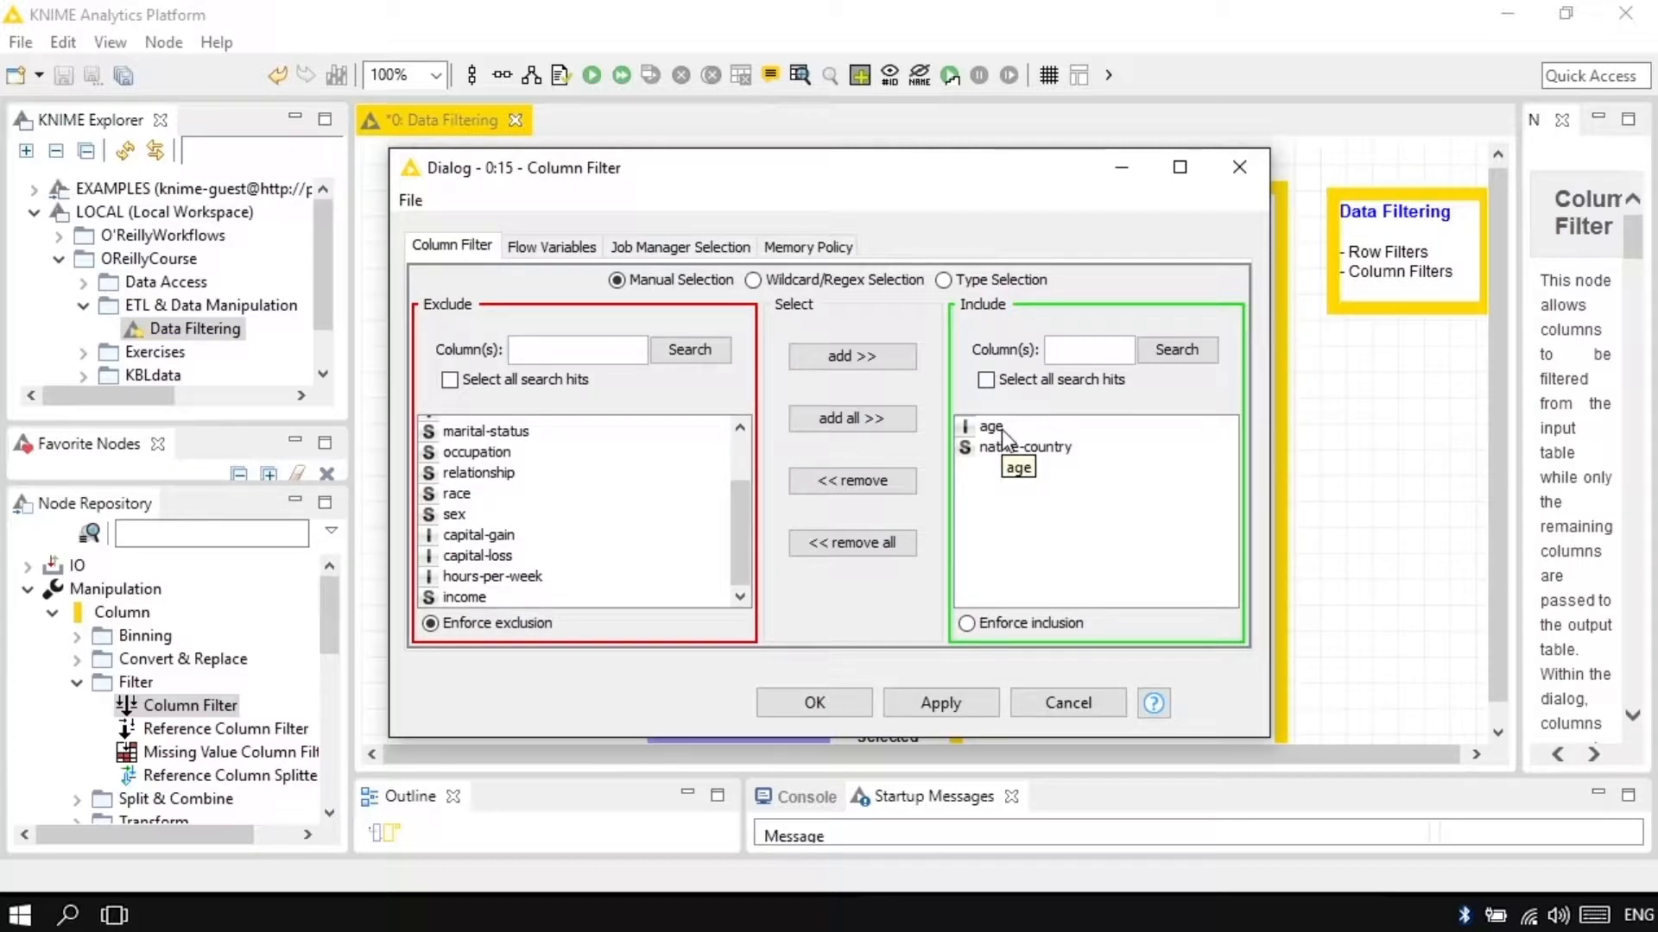
{"action": "left_click", "coordinate": [1011, 625]}
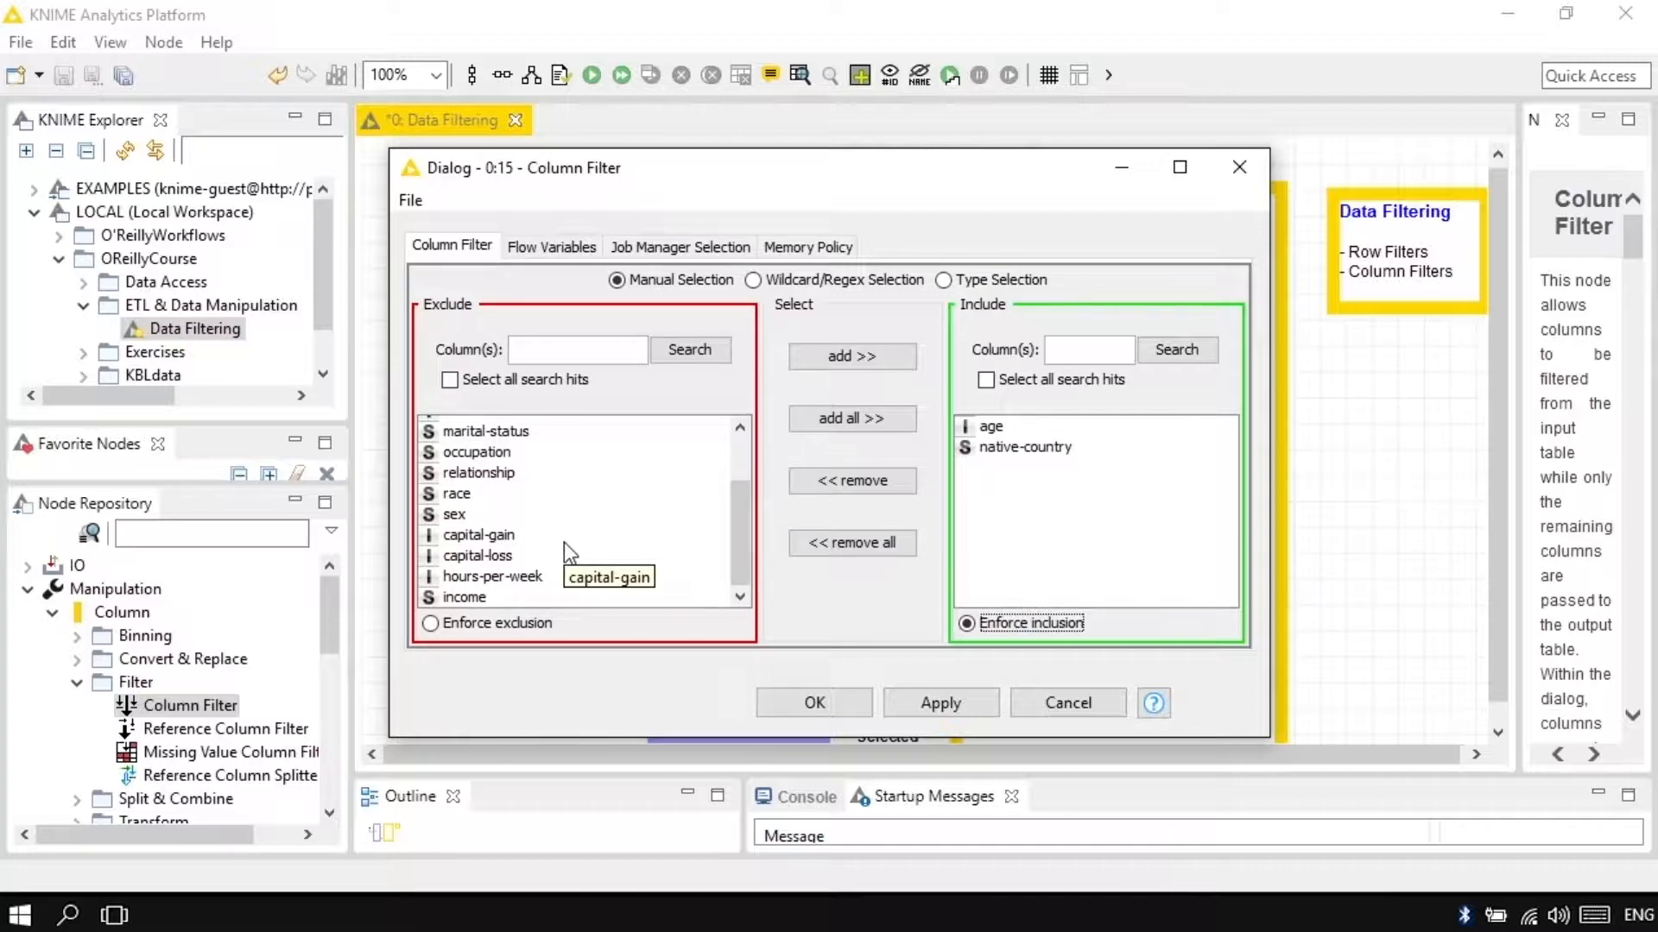
{"action": "left_click", "coordinate": [851, 703]}
Step: Execute the Column Filter and inspect its filtered table, widening the native-country column
{"action": "right_click", "coordinate": [748, 449]}
{"action": "left_click", "coordinate": [846, 390]}
{"action": "right_click", "coordinate": [747, 453]}
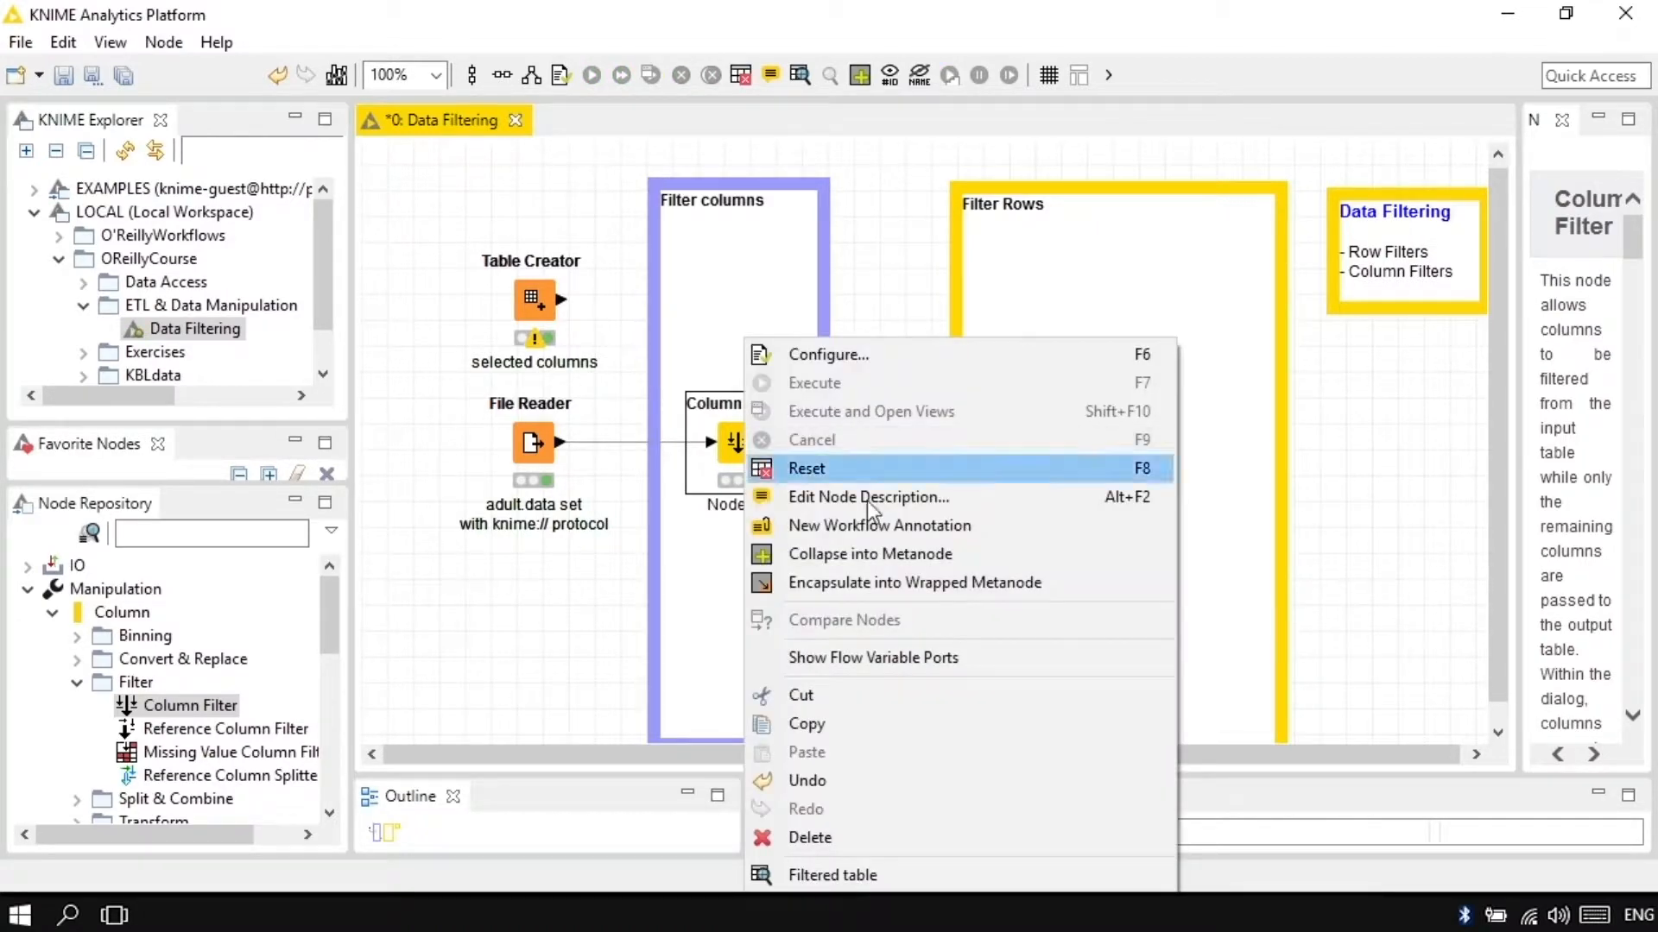
{"action": "left_click", "coordinate": [889, 875]}
{"action": "left_click_drag", "start_coordinate": [842, 300], "coordinate": [906, 294]}
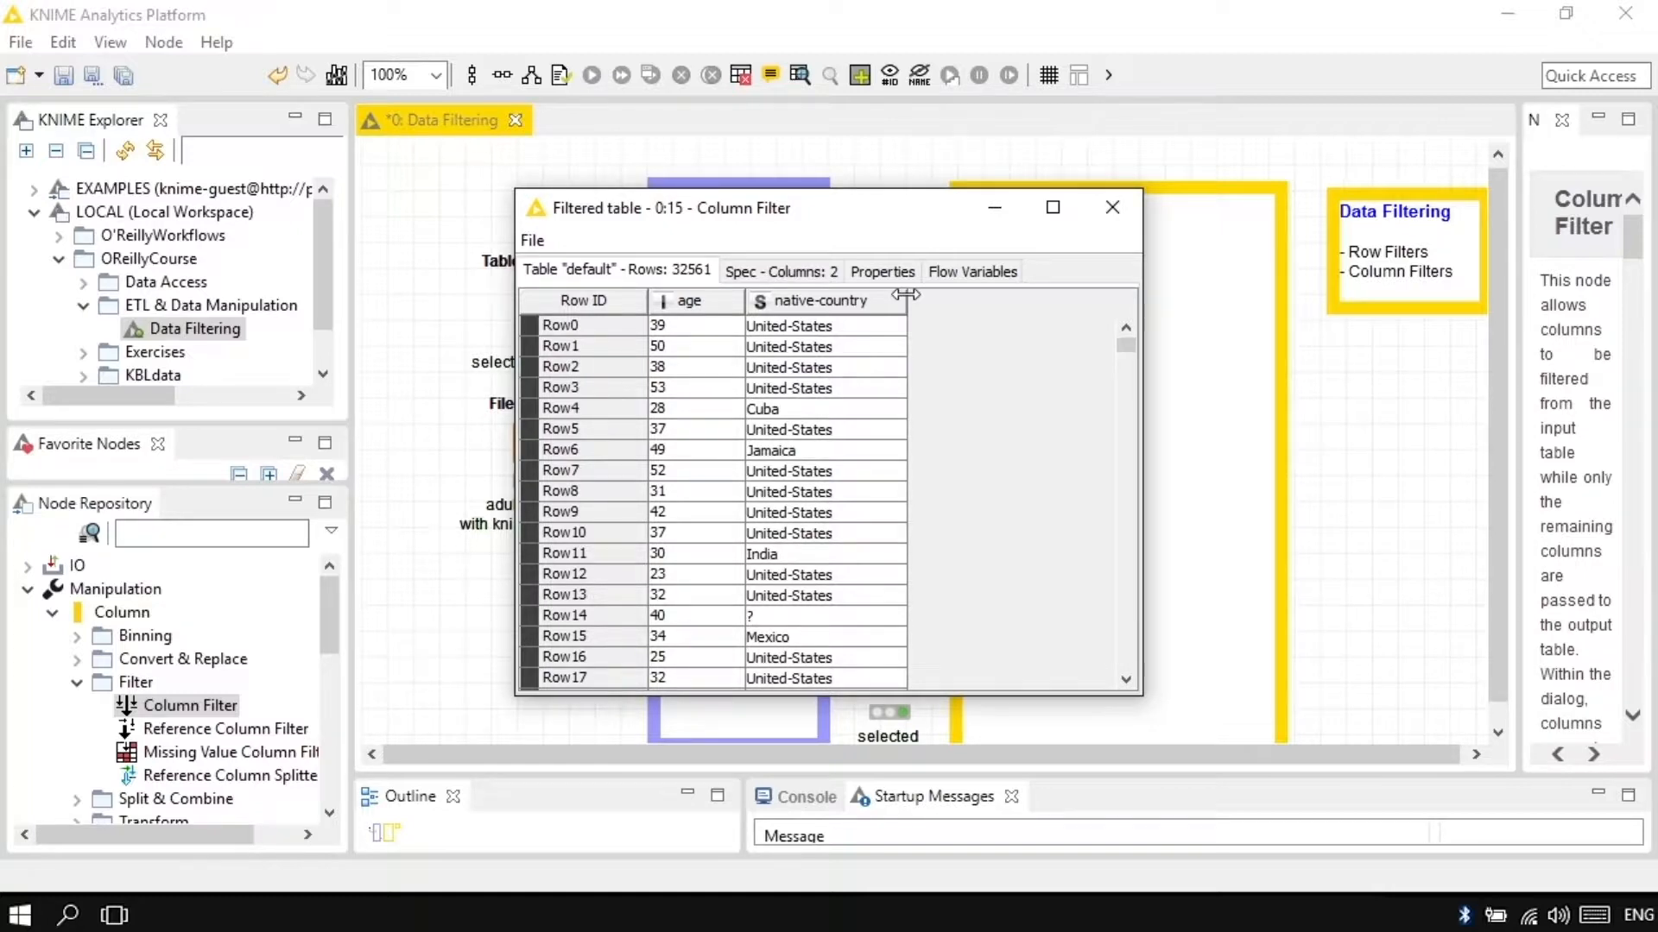
{"action": "left_click", "coordinate": [1111, 208]}
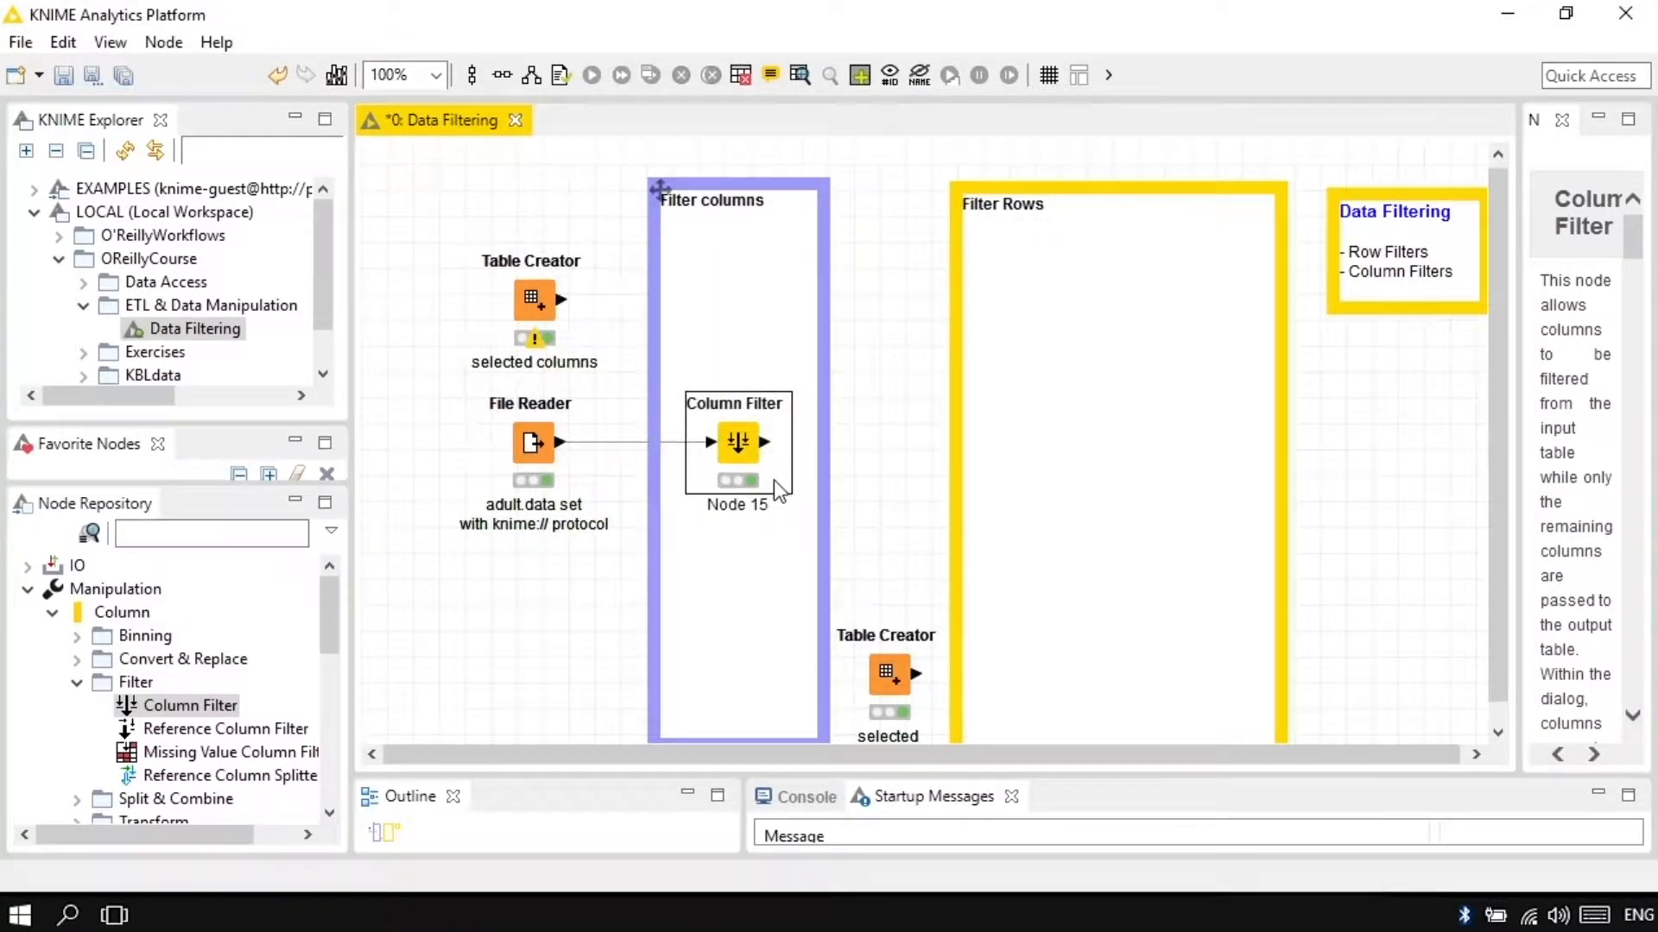
Step: Try the Column Filter's Wildcard/Regex Selection with the wildcard pattern edu*
{"action": "double_click", "coordinate": [748, 459]}
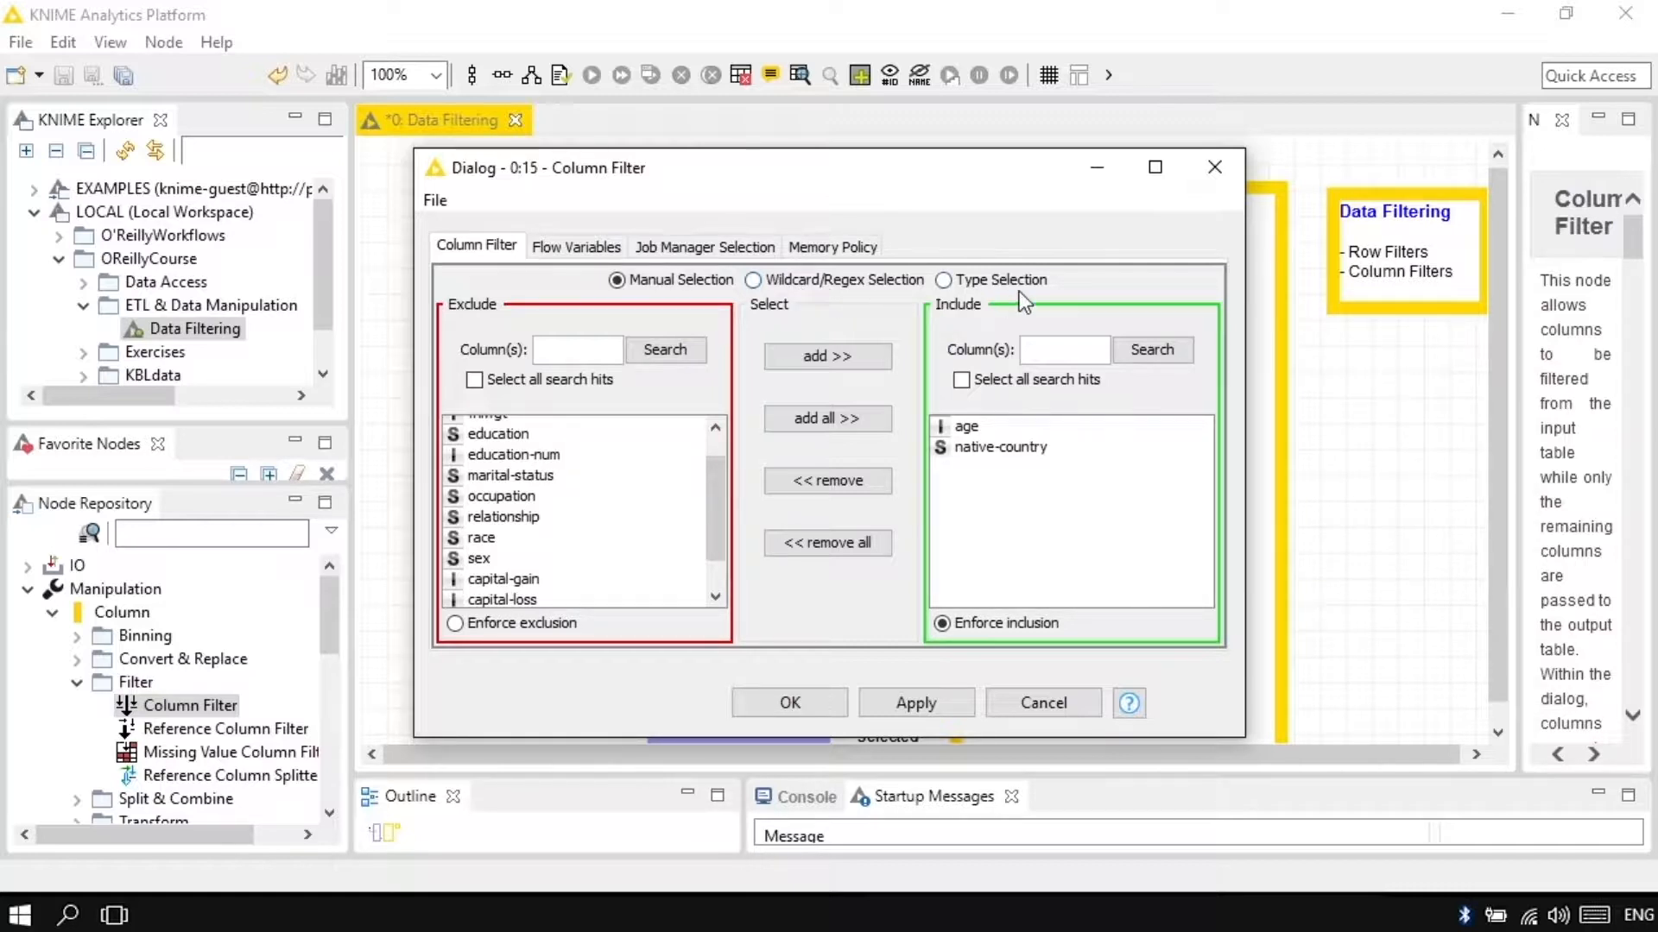
{"action": "left_click", "coordinate": [792, 279]}
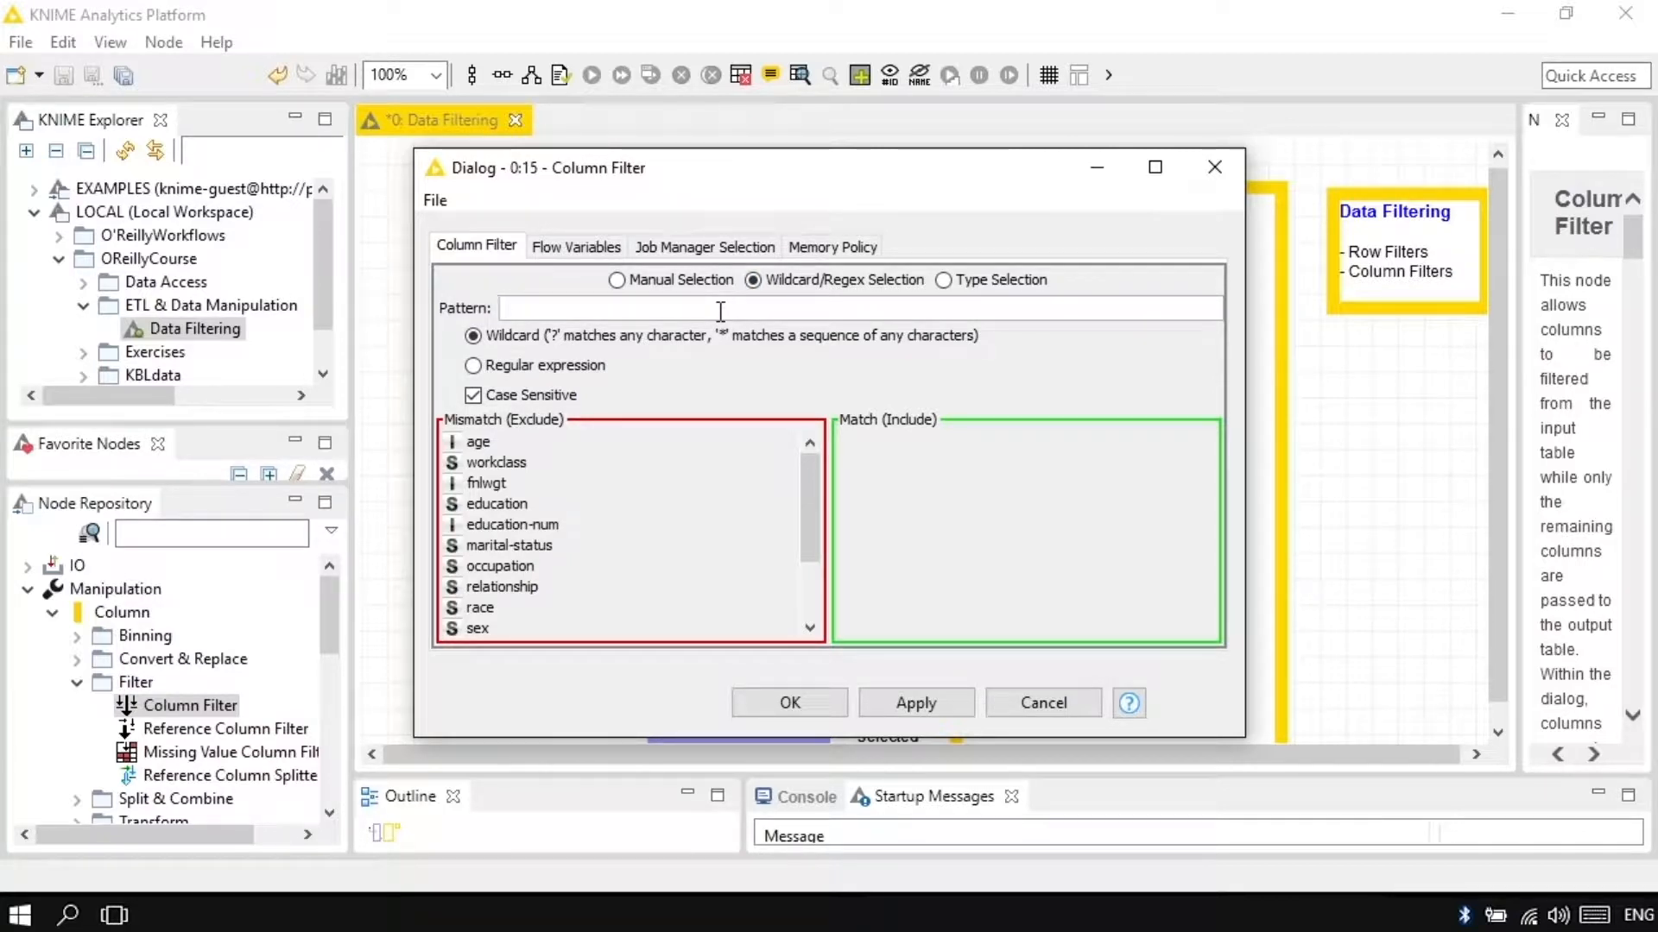
{"action": "type", "text": "edu*"}
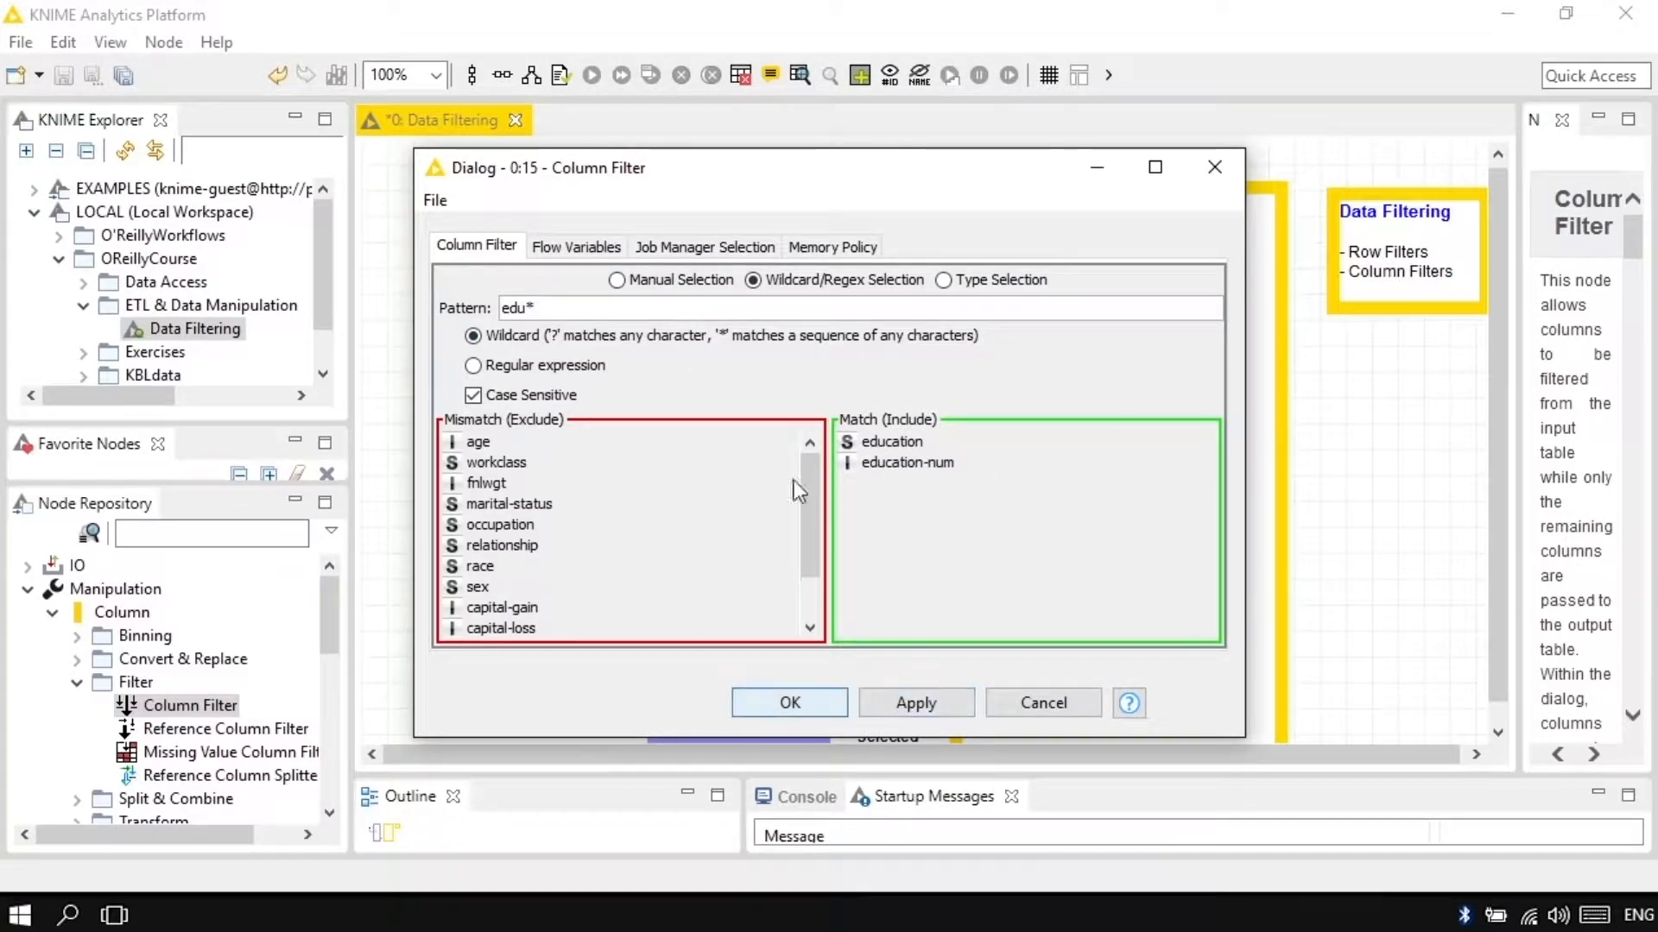
Step: Try the Column Filter's Type Selection with String columns included, and leave the configuration without applying it
{"action": "left_click", "coordinate": [975, 279]}
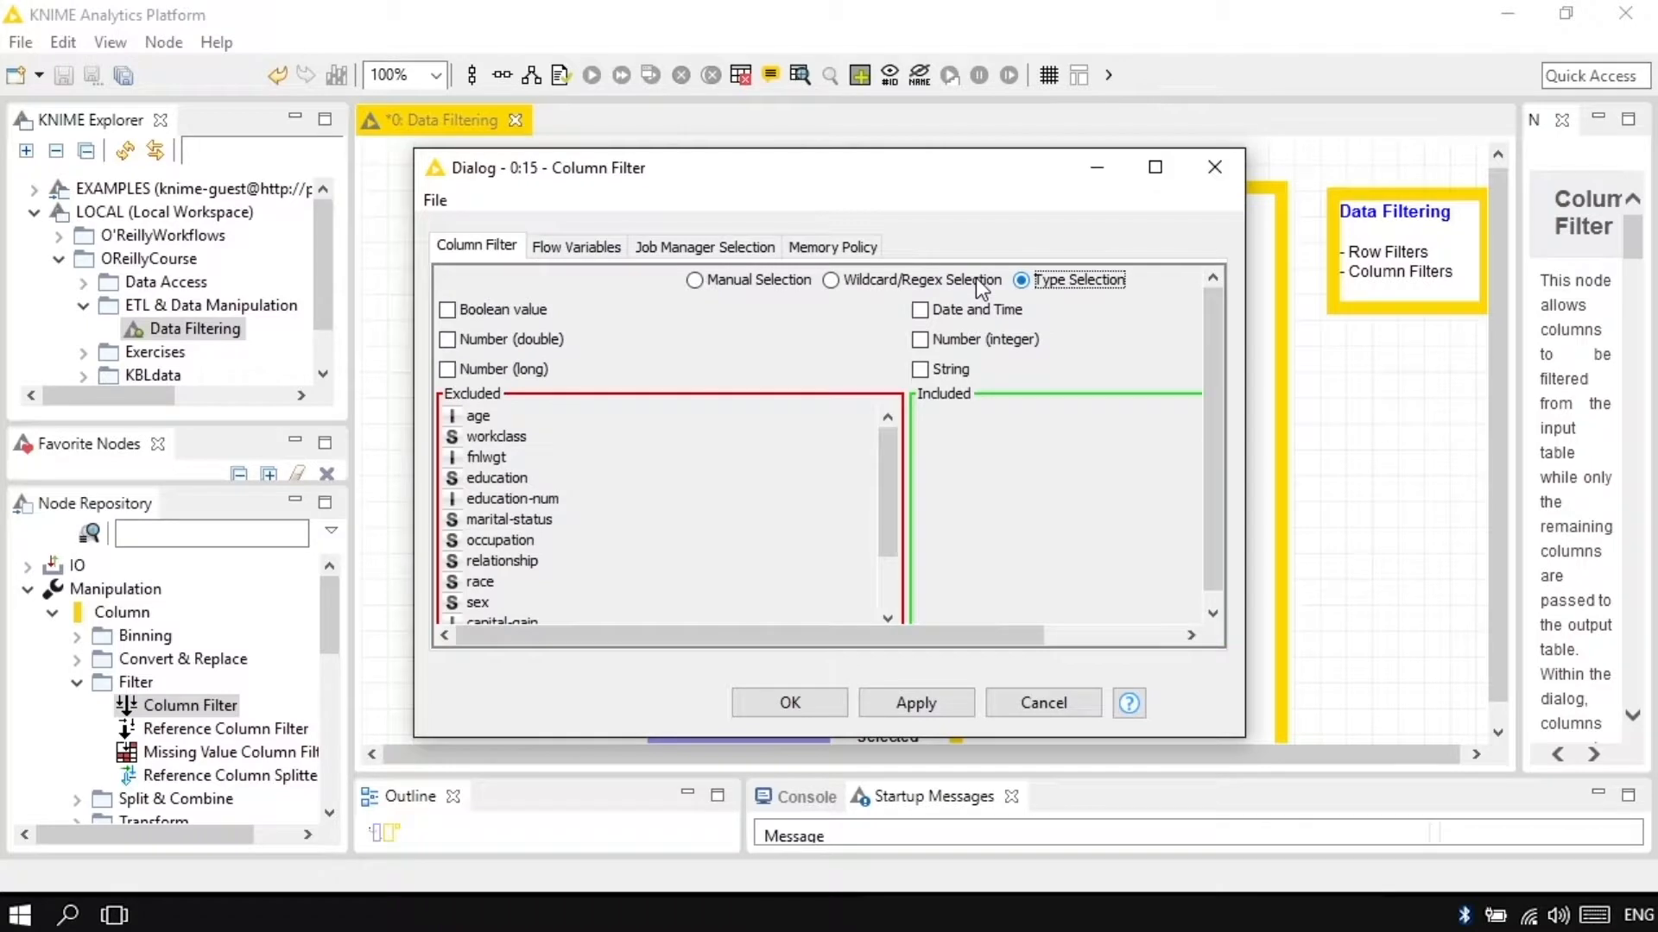
{"action": "left_click", "coordinate": [920, 369]}
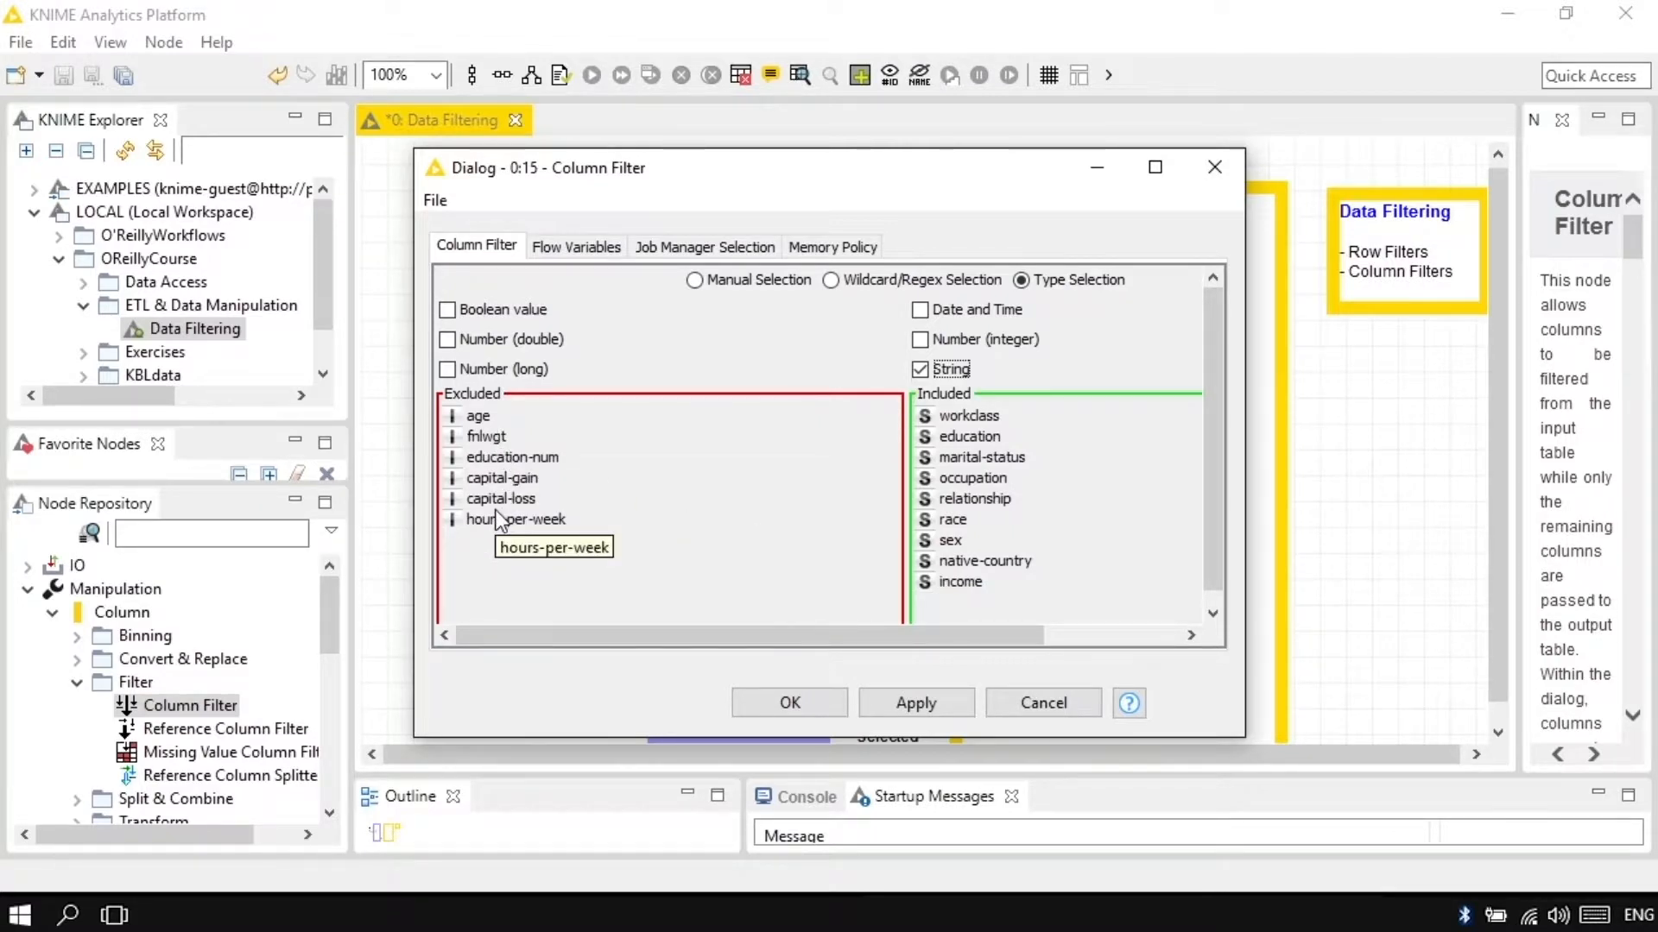
{"action": "left_click", "coordinate": [1213, 167]}
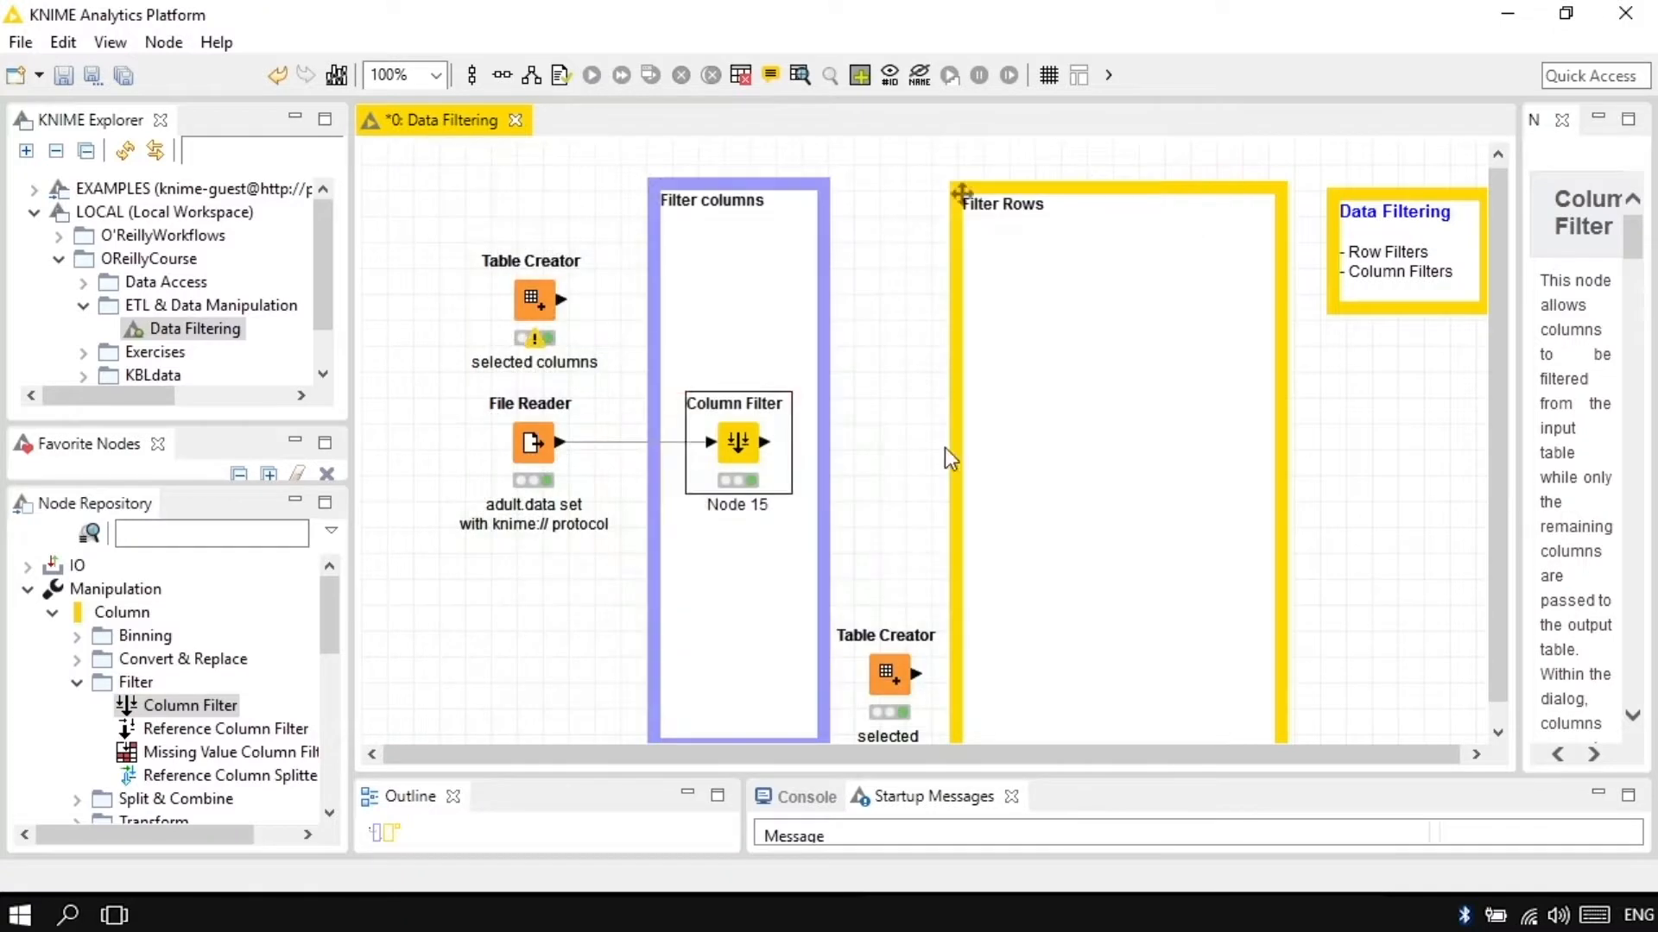
Step: Review the native-country values in the File Reader's output table and close it
{"action": "left_click", "coordinate": [945, 447]}
{"action": "left_click", "coordinate": [535, 452]}
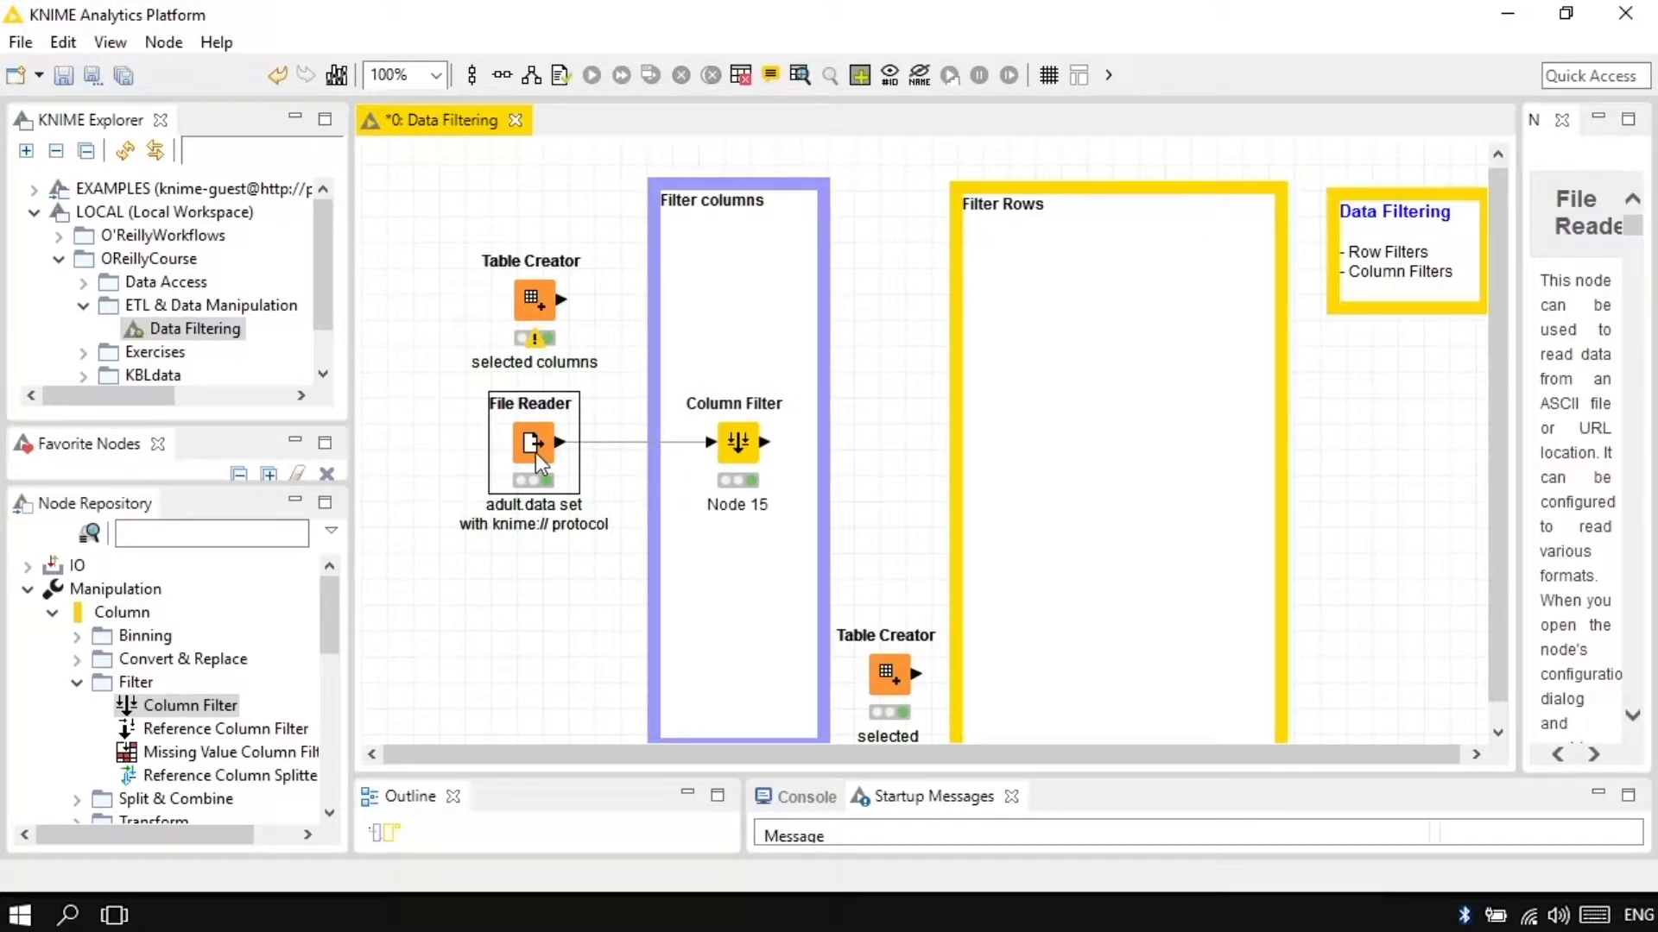
{"action": "right_click", "coordinate": [536, 453]}
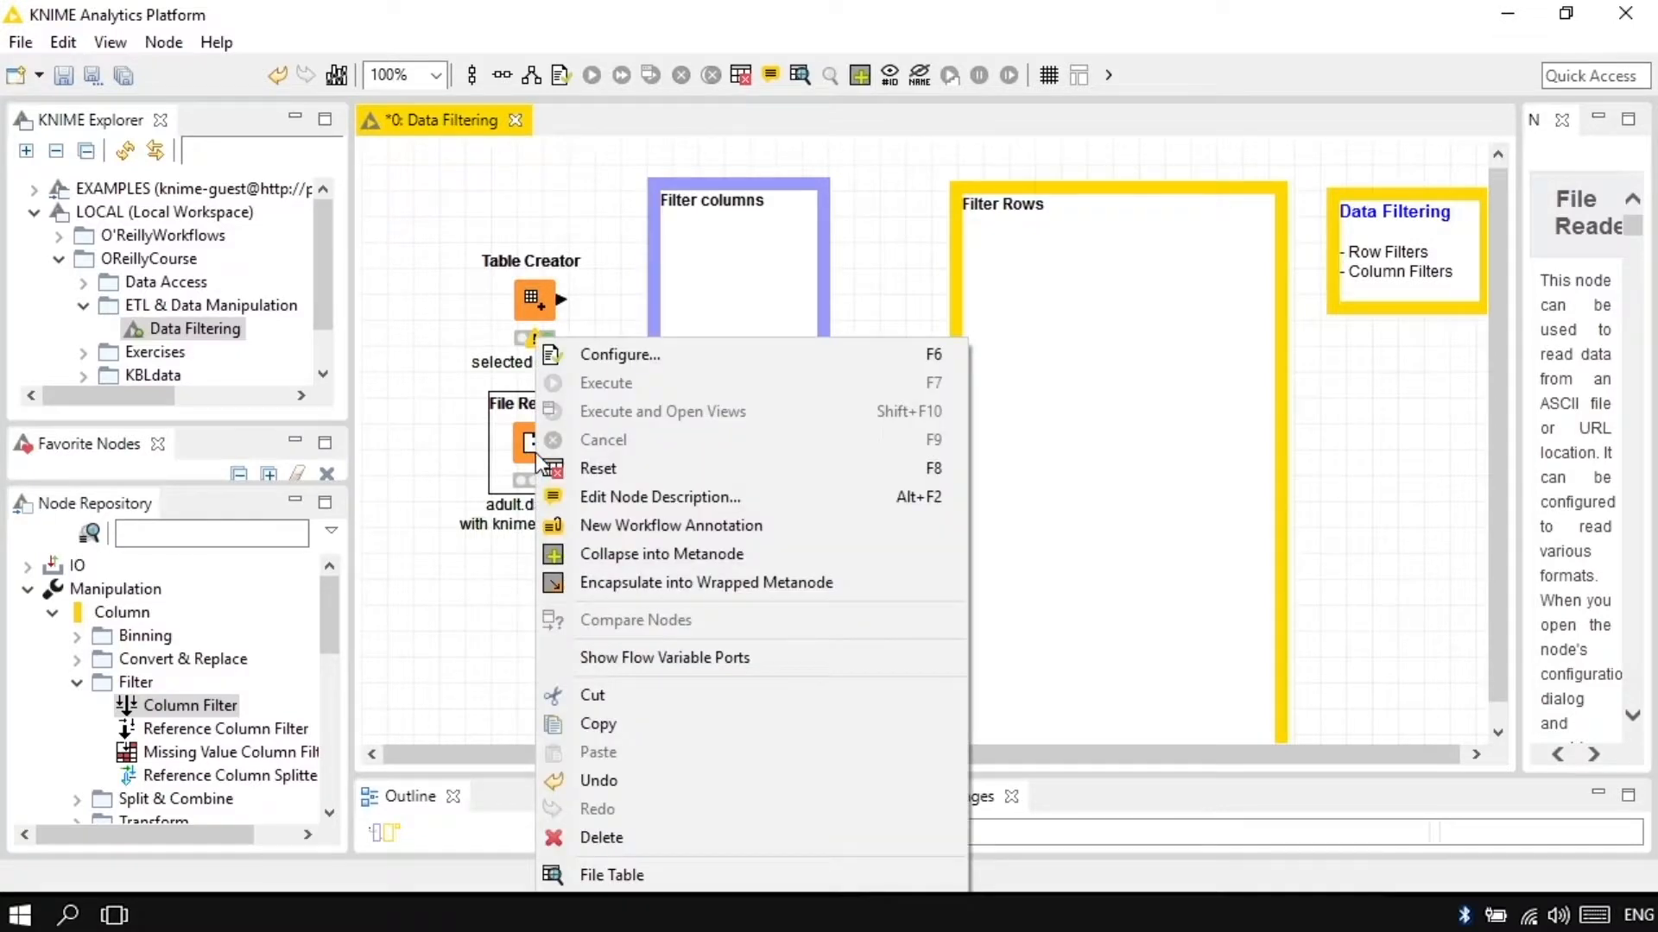
{"action": "left_click", "coordinate": [612, 875]}
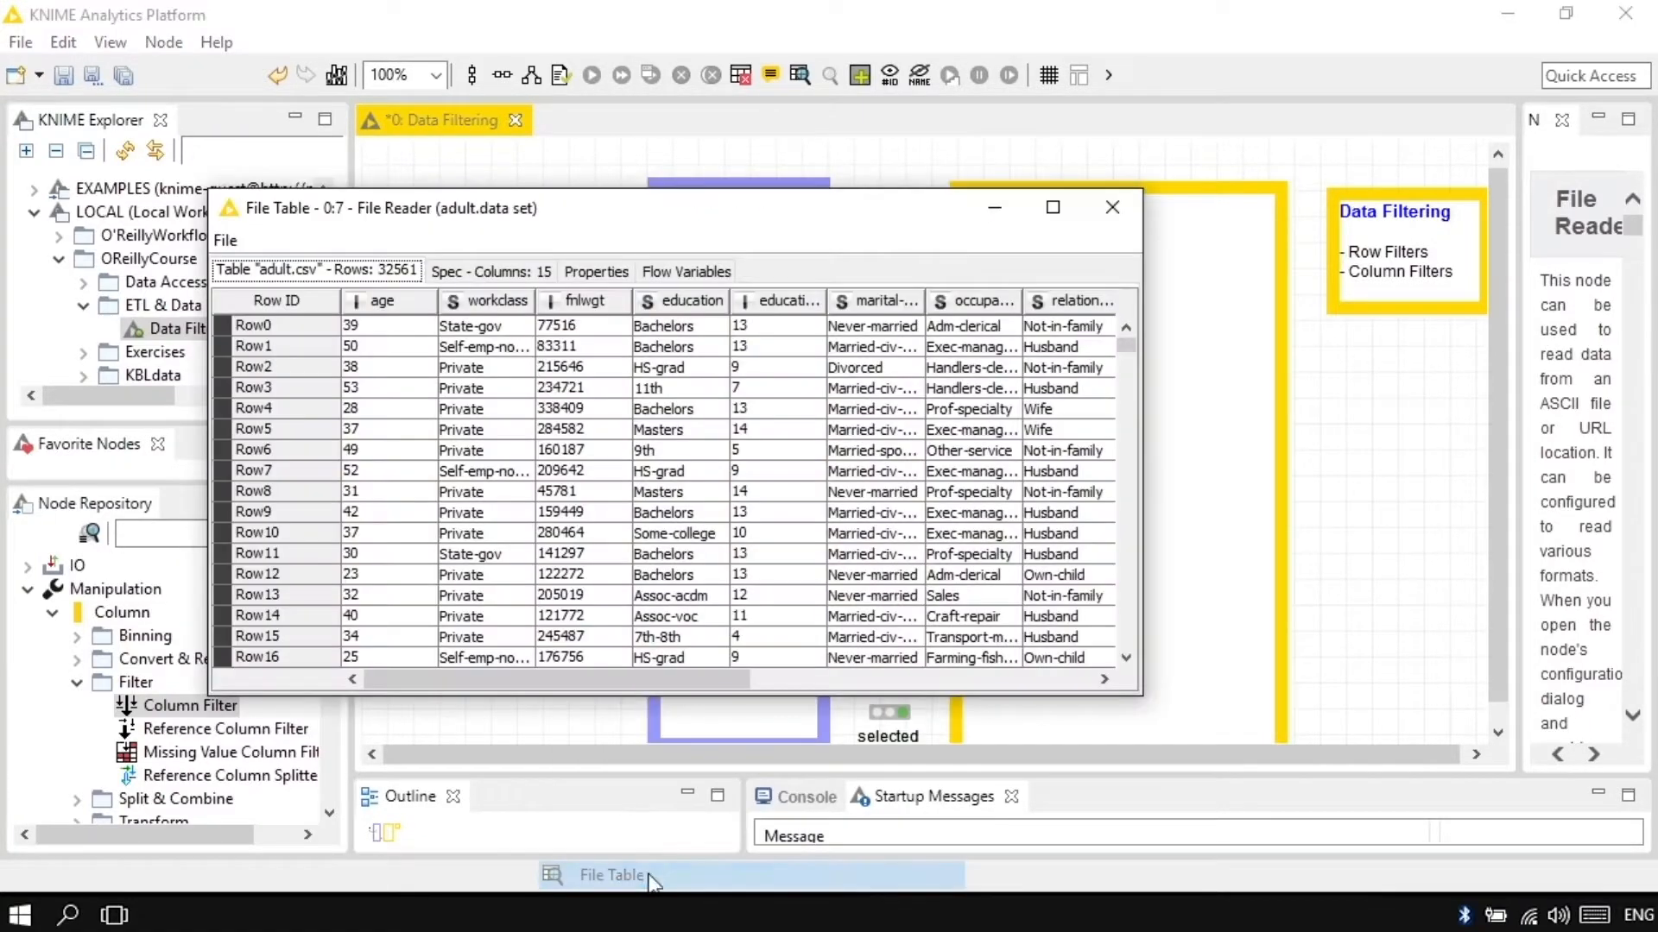
{"action": "left_click_drag", "start_coordinate": [729, 680], "coordinate": [1091, 680]}
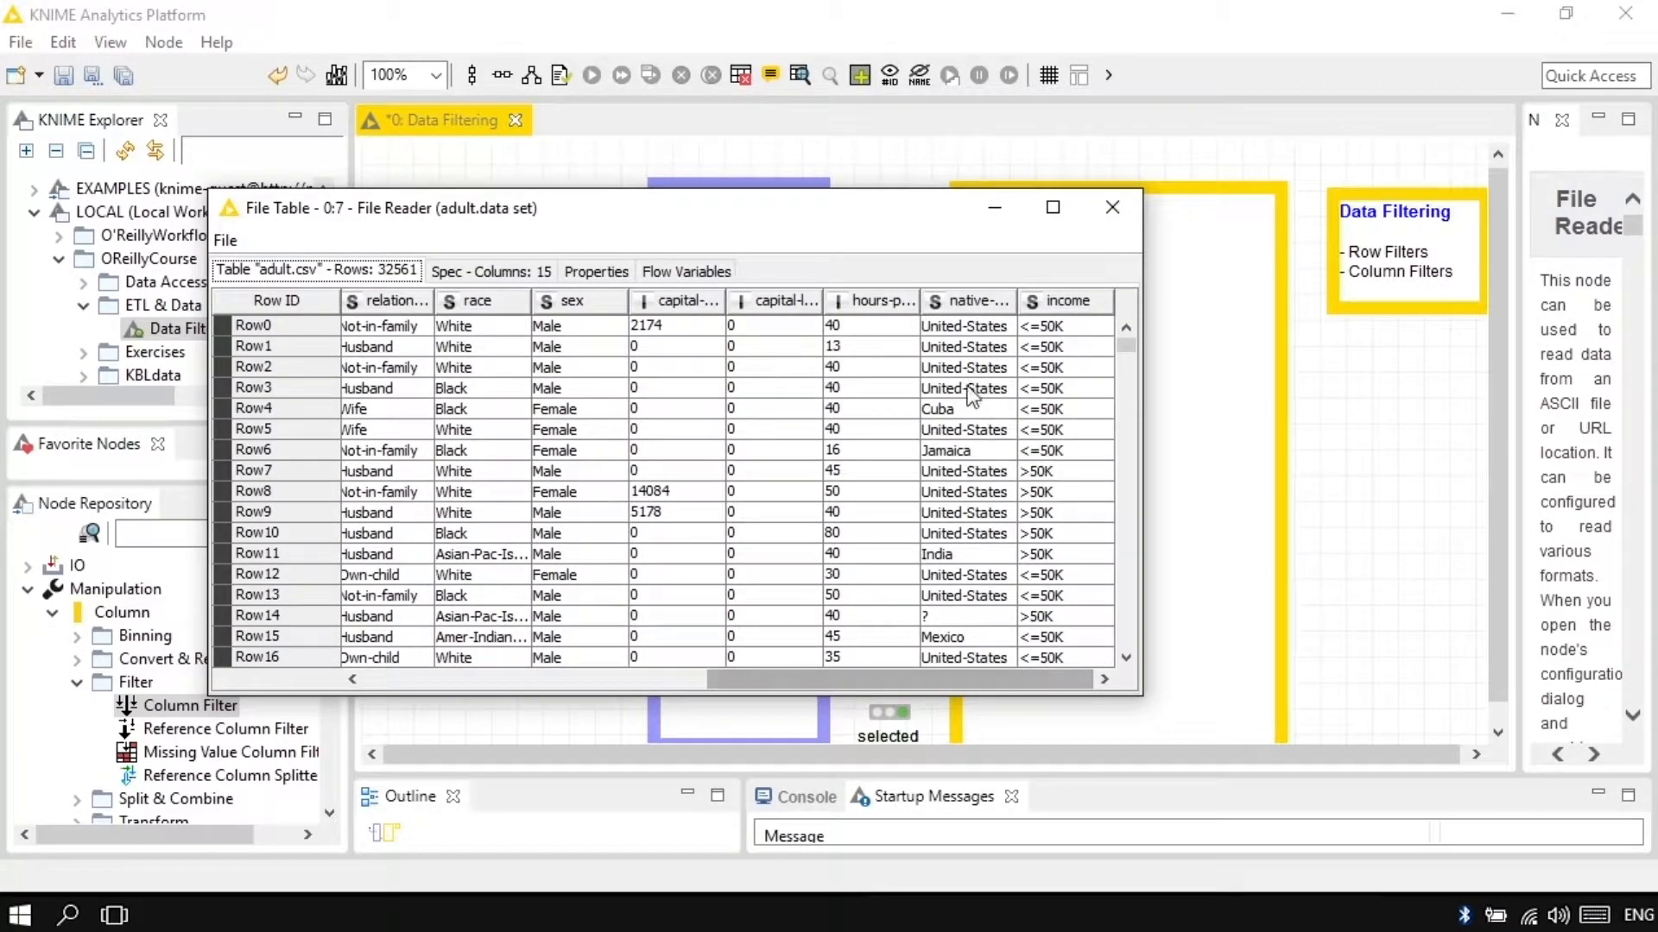
{"action": "left_click", "coordinate": [1127, 219]}
Step: Search the node repository for "row filter" and add a Row Filter inside the Filter Rows annotation, connected to the File Reader
{"action": "left_click", "coordinate": [212, 532]}
{"action": "type", "text": "row fi"}
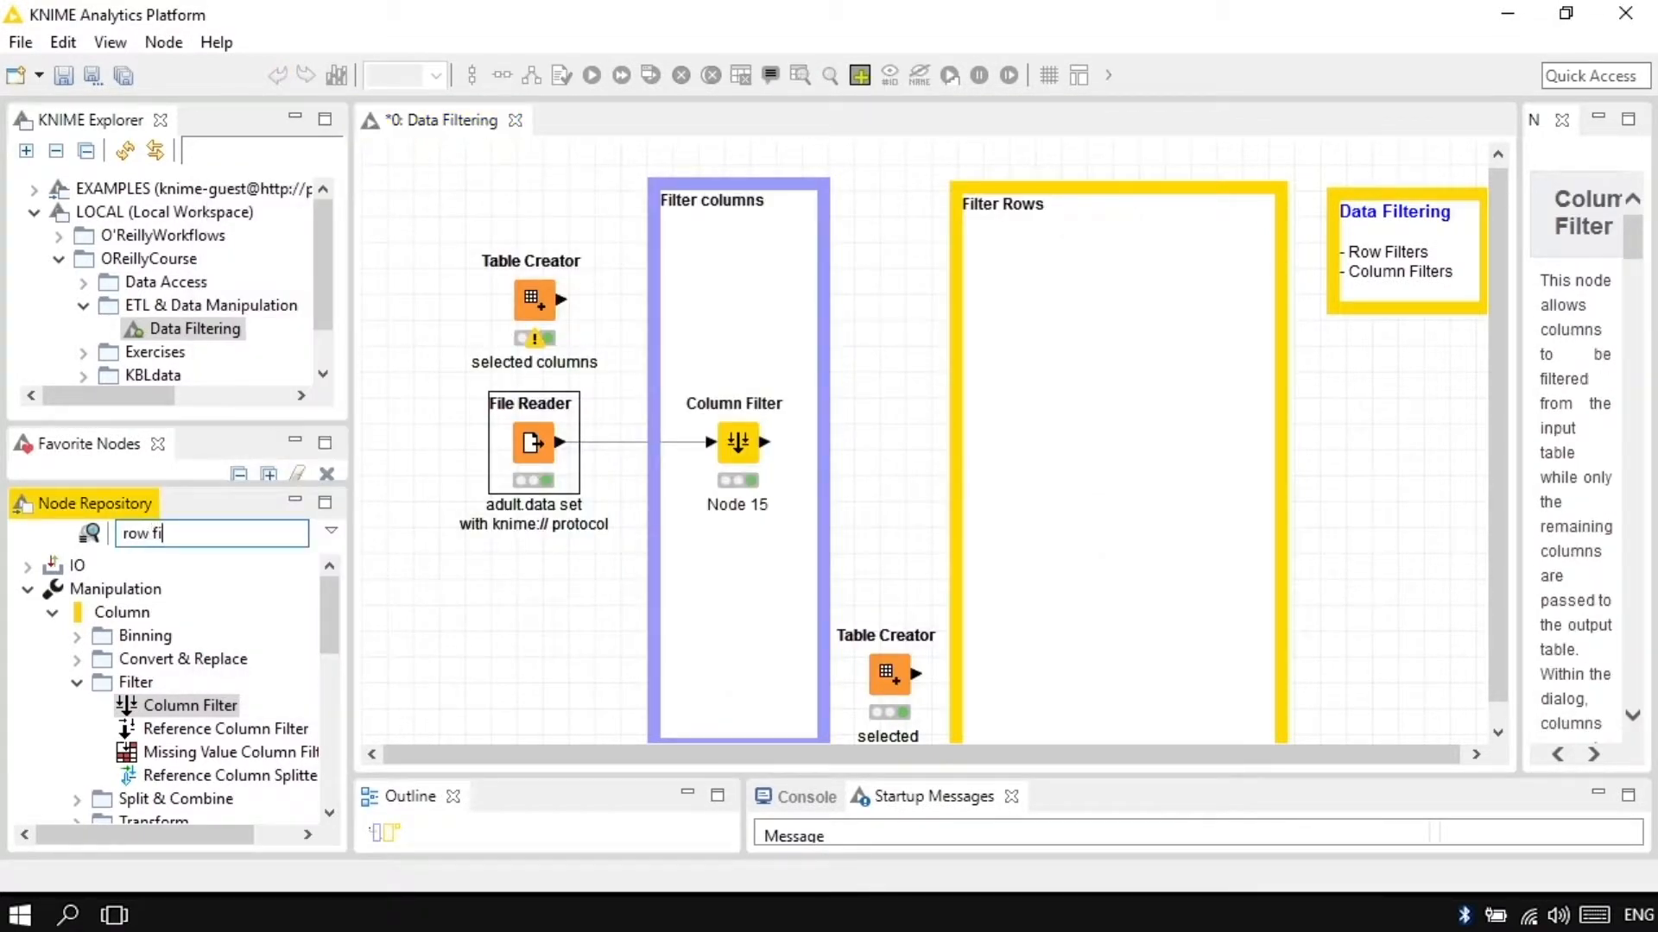
{"action": "type", "text": "lter"}
{"action": "left_click_drag", "start_coordinate": [177, 682], "coordinate": [1074, 544]}
{"action": "left_click_drag", "start_coordinate": [559, 442], "coordinate": [1035, 551]}
Step: Configure the Row Filter to include rows whose native-country matches the pattern United-States, with case sensitive match
{"action": "double_click", "coordinate": [1076, 546]}
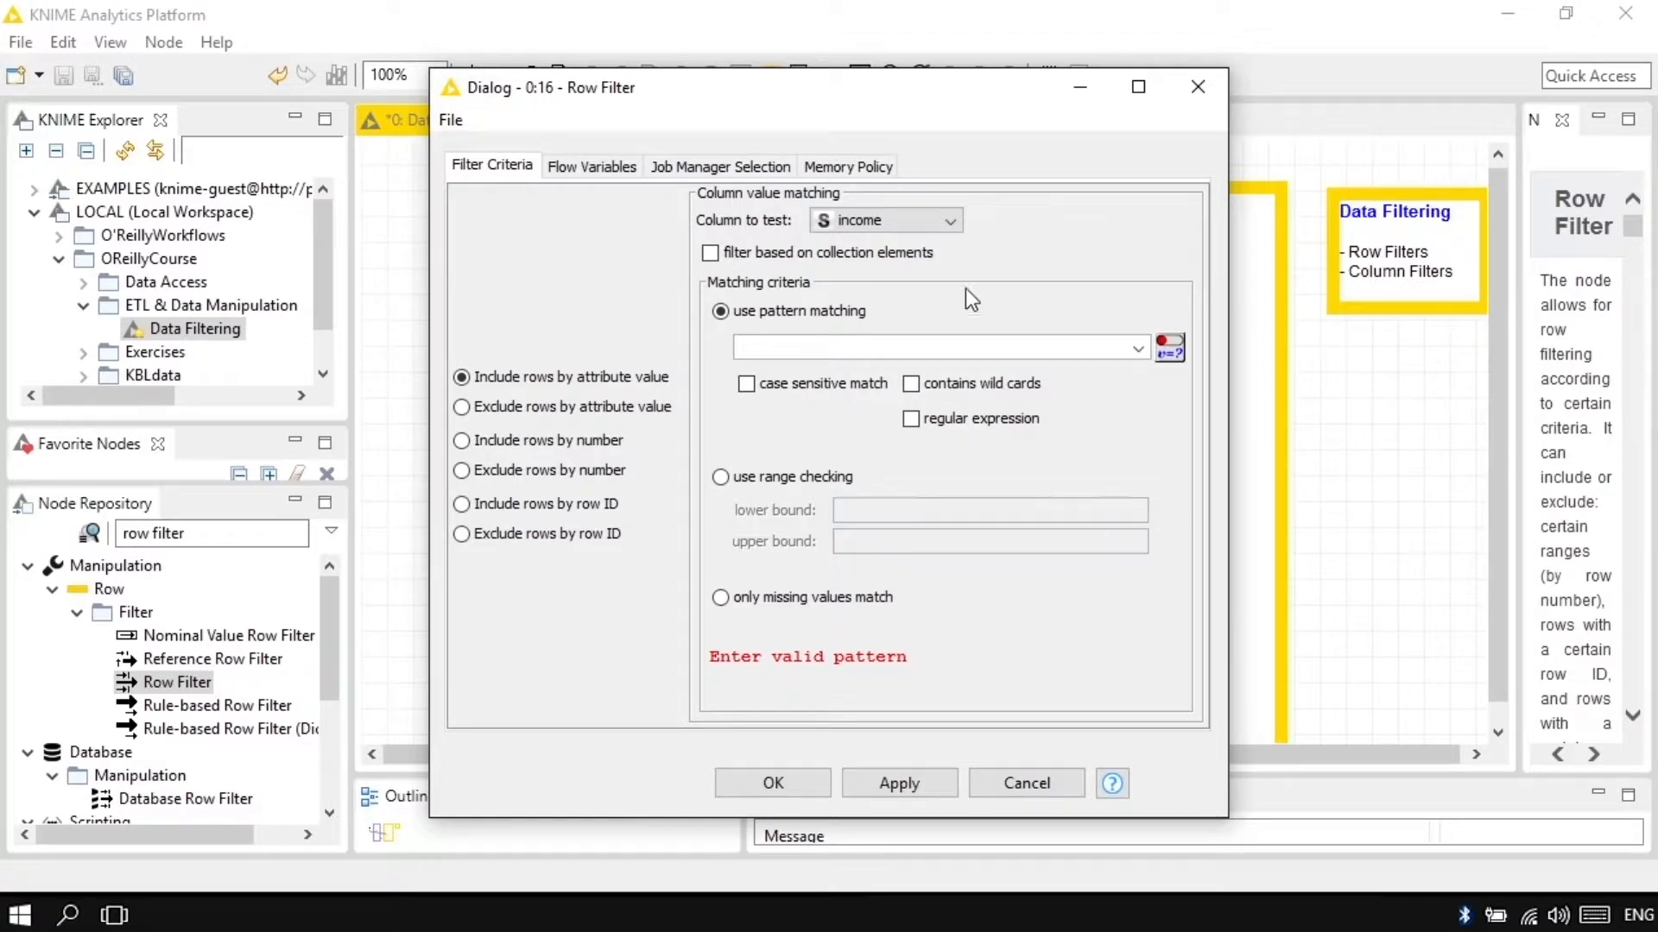
{"action": "left_click", "coordinate": [955, 221]}
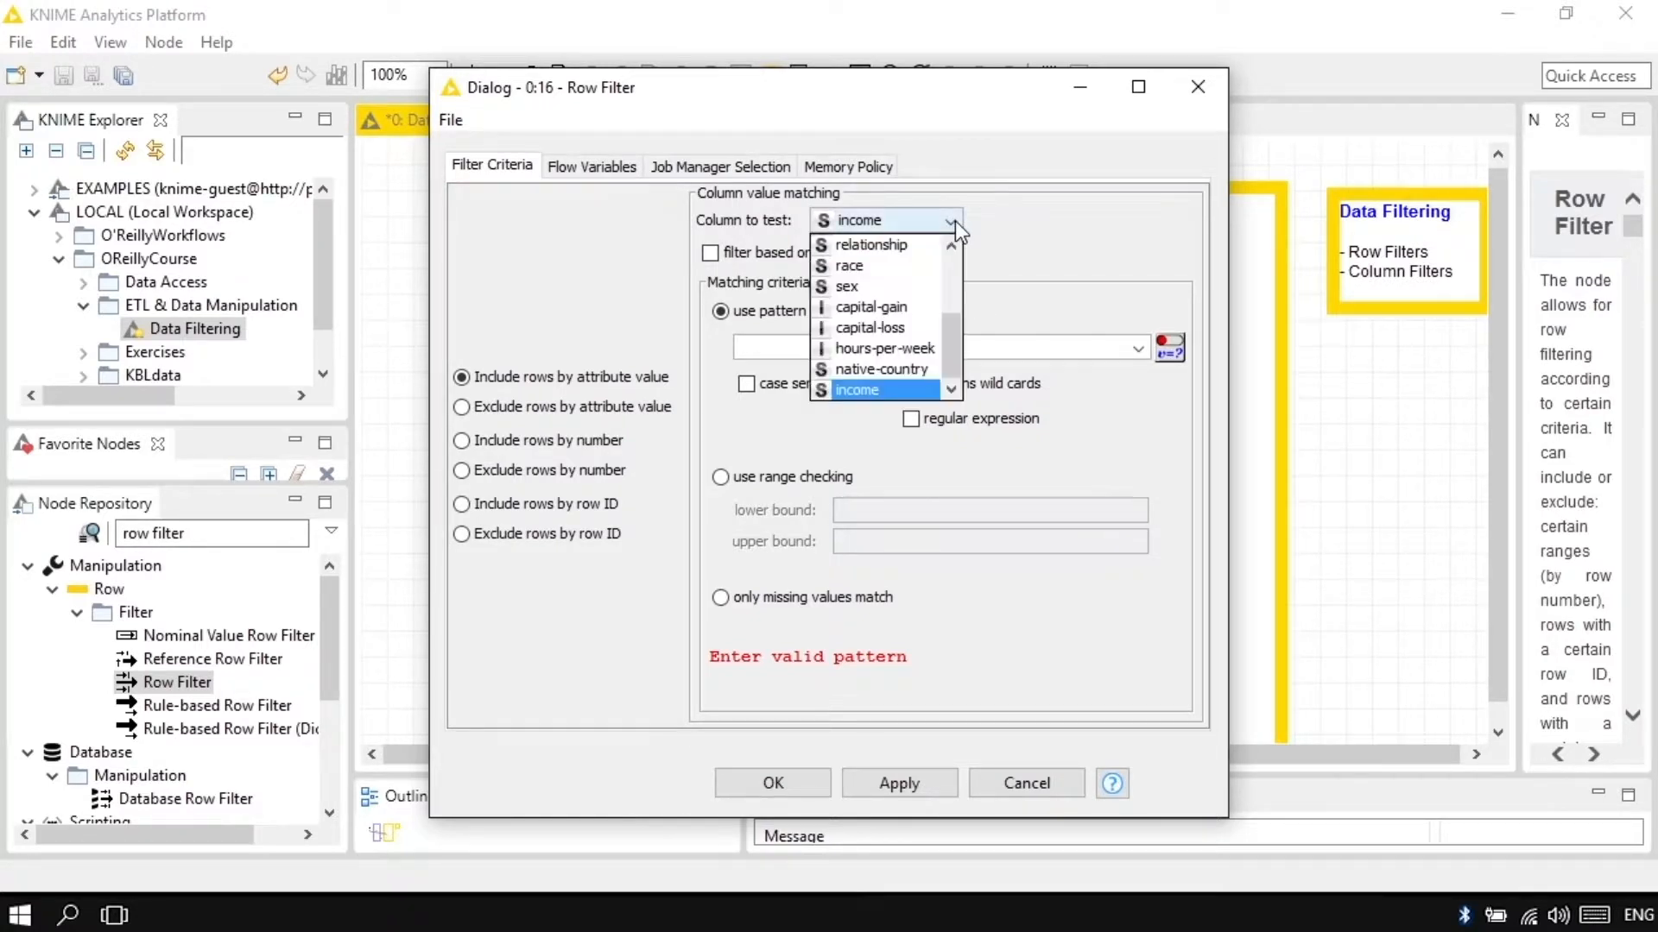
{"action": "left_click", "coordinate": [929, 364]}
{"action": "left_click", "coordinate": [825, 345]}
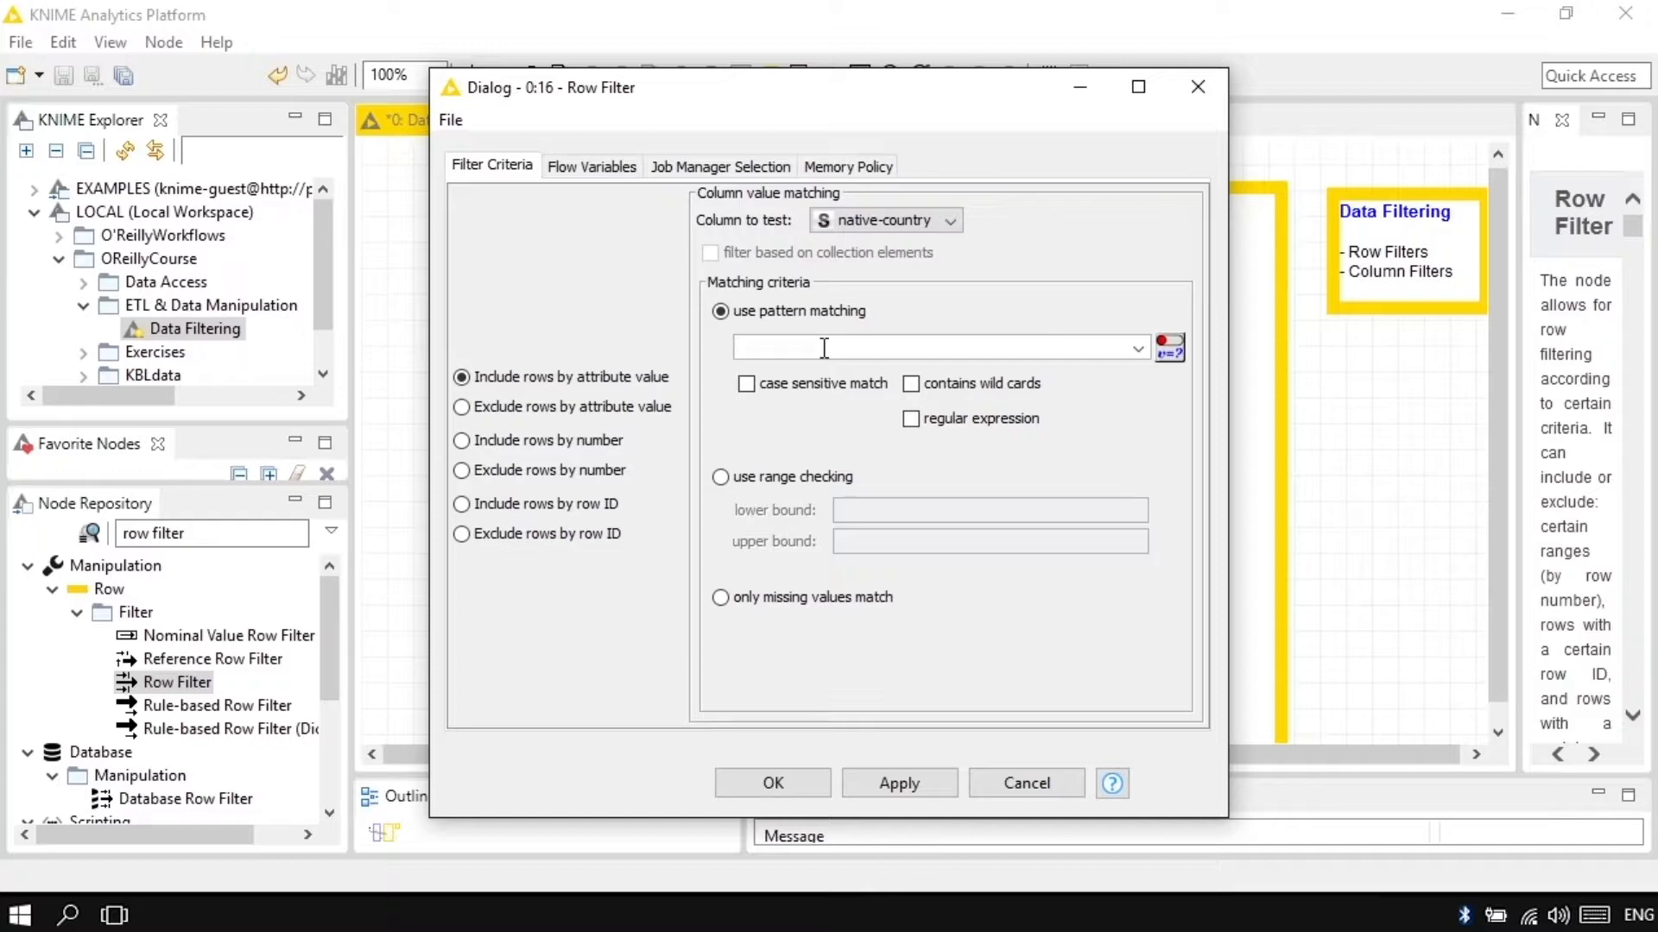
{"action": "left_click", "coordinate": [1140, 347]}
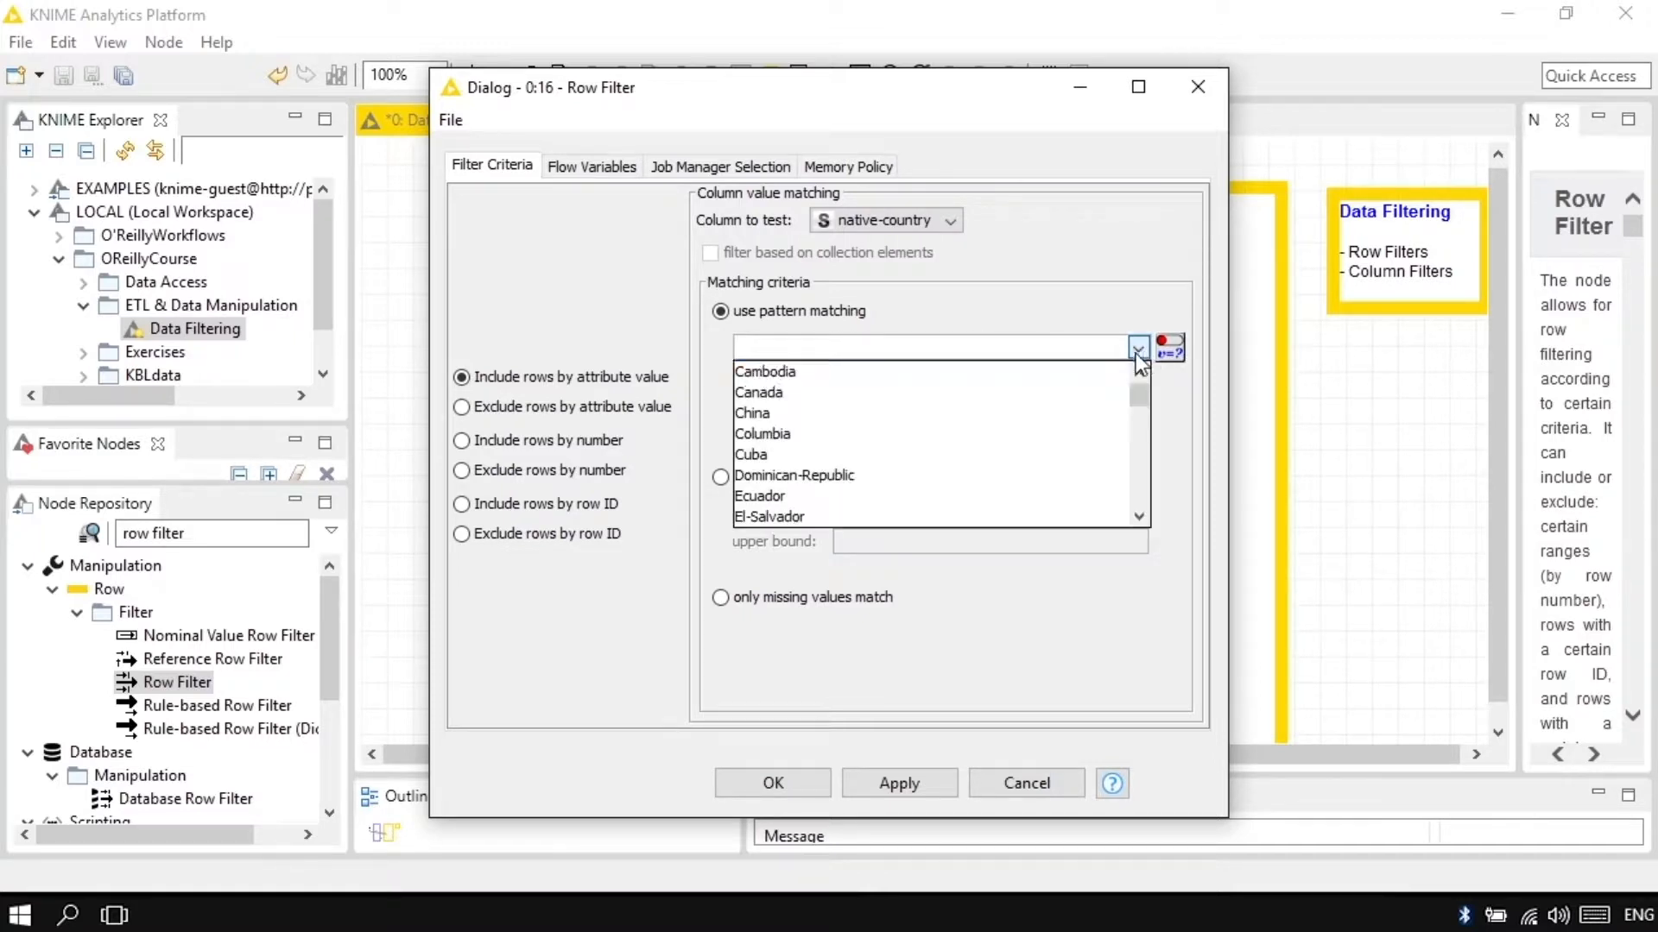
{"action": "left_click_drag", "start_coordinate": [1131, 403], "coordinate": [1141, 511]}
{"action": "left_click", "coordinate": [923, 473]}
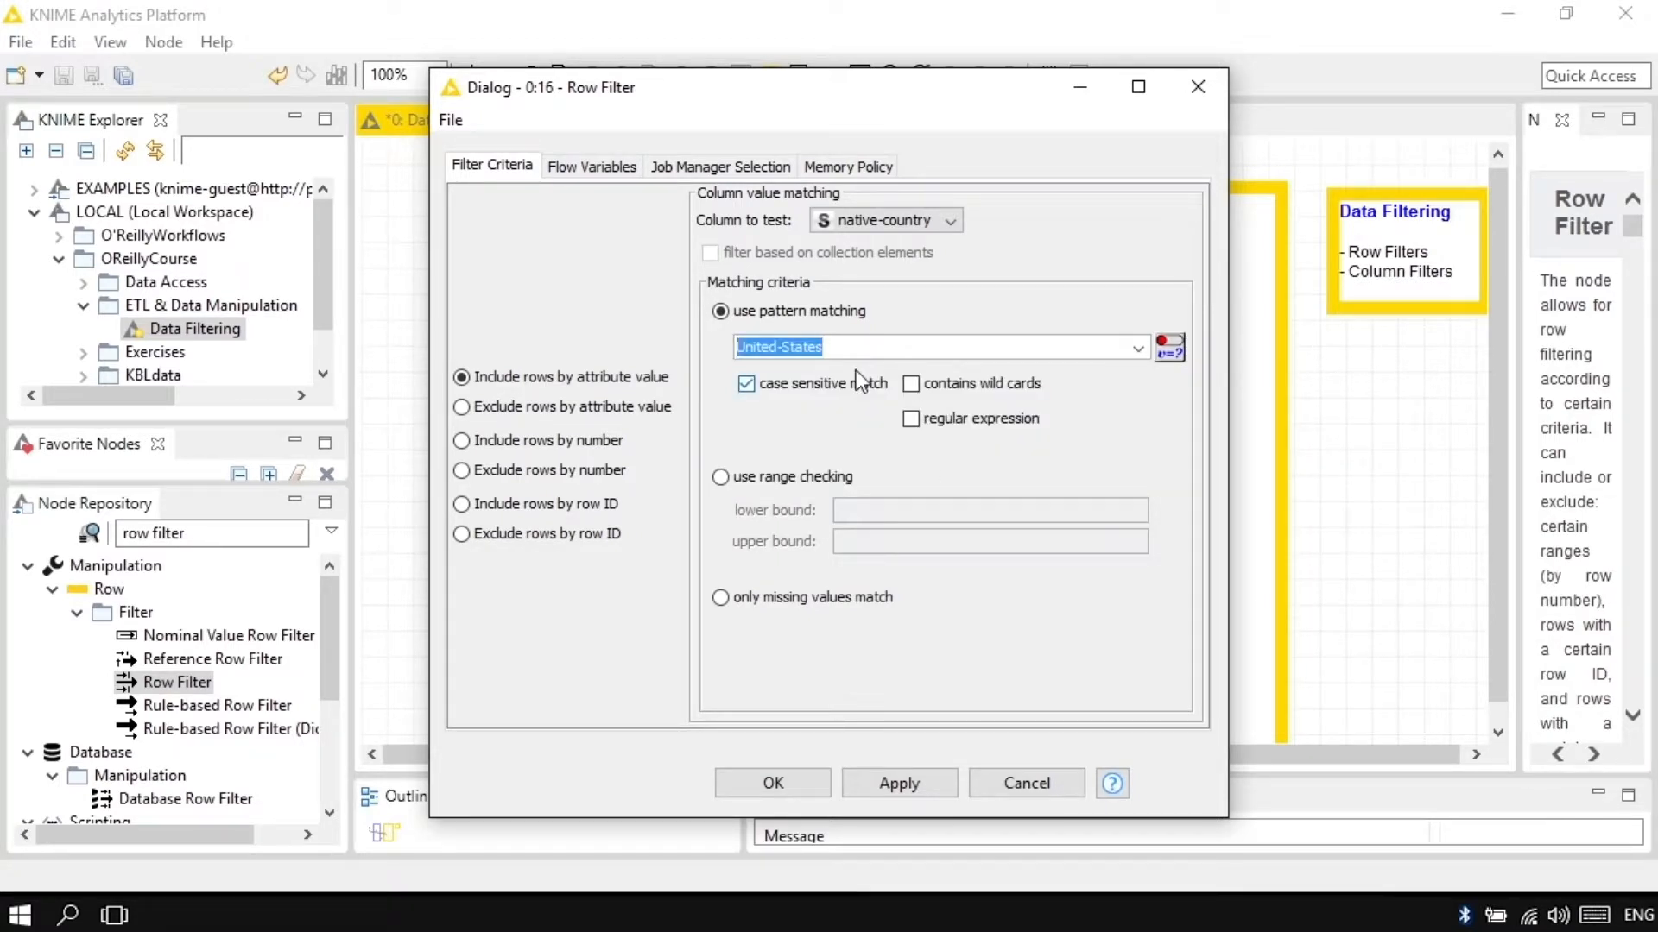
{"action": "left_click", "coordinate": [874, 350]}
{"action": "key", "text": "BackSpace"}
{"action": "type", "text": "s"}
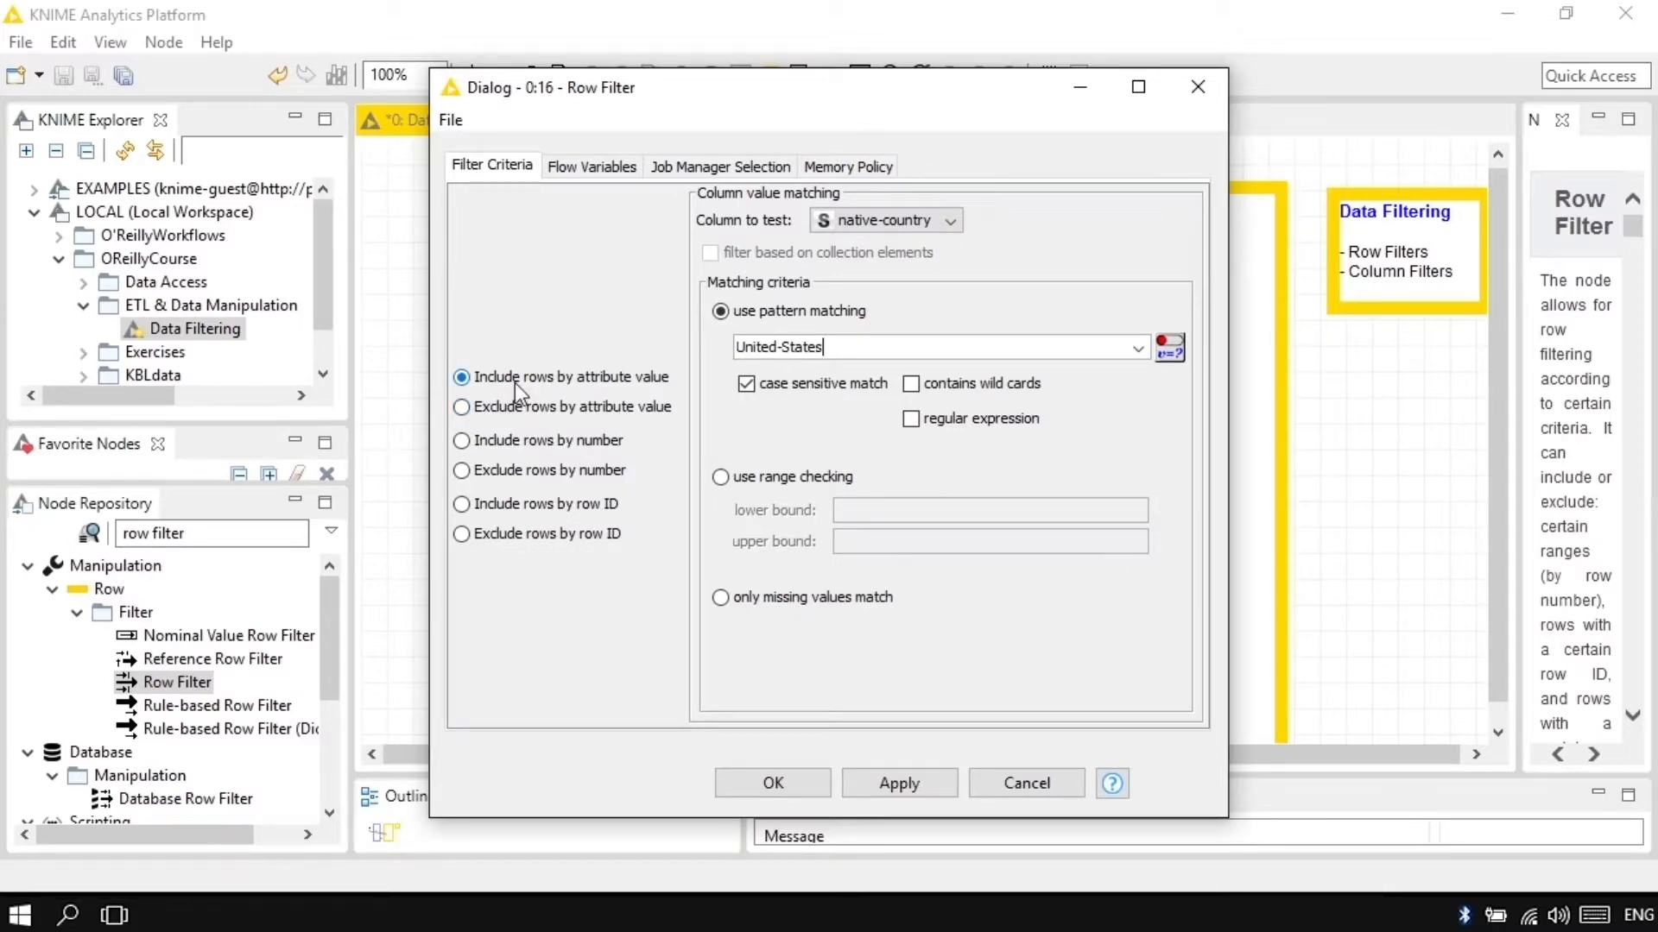
{"action": "left_click", "coordinate": [776, 786]}
Step: Execute the Row Filter and inspect the native-country column of its filtered table, widening that column
{"action": "right_click", "coordinate": [1070, 531]}
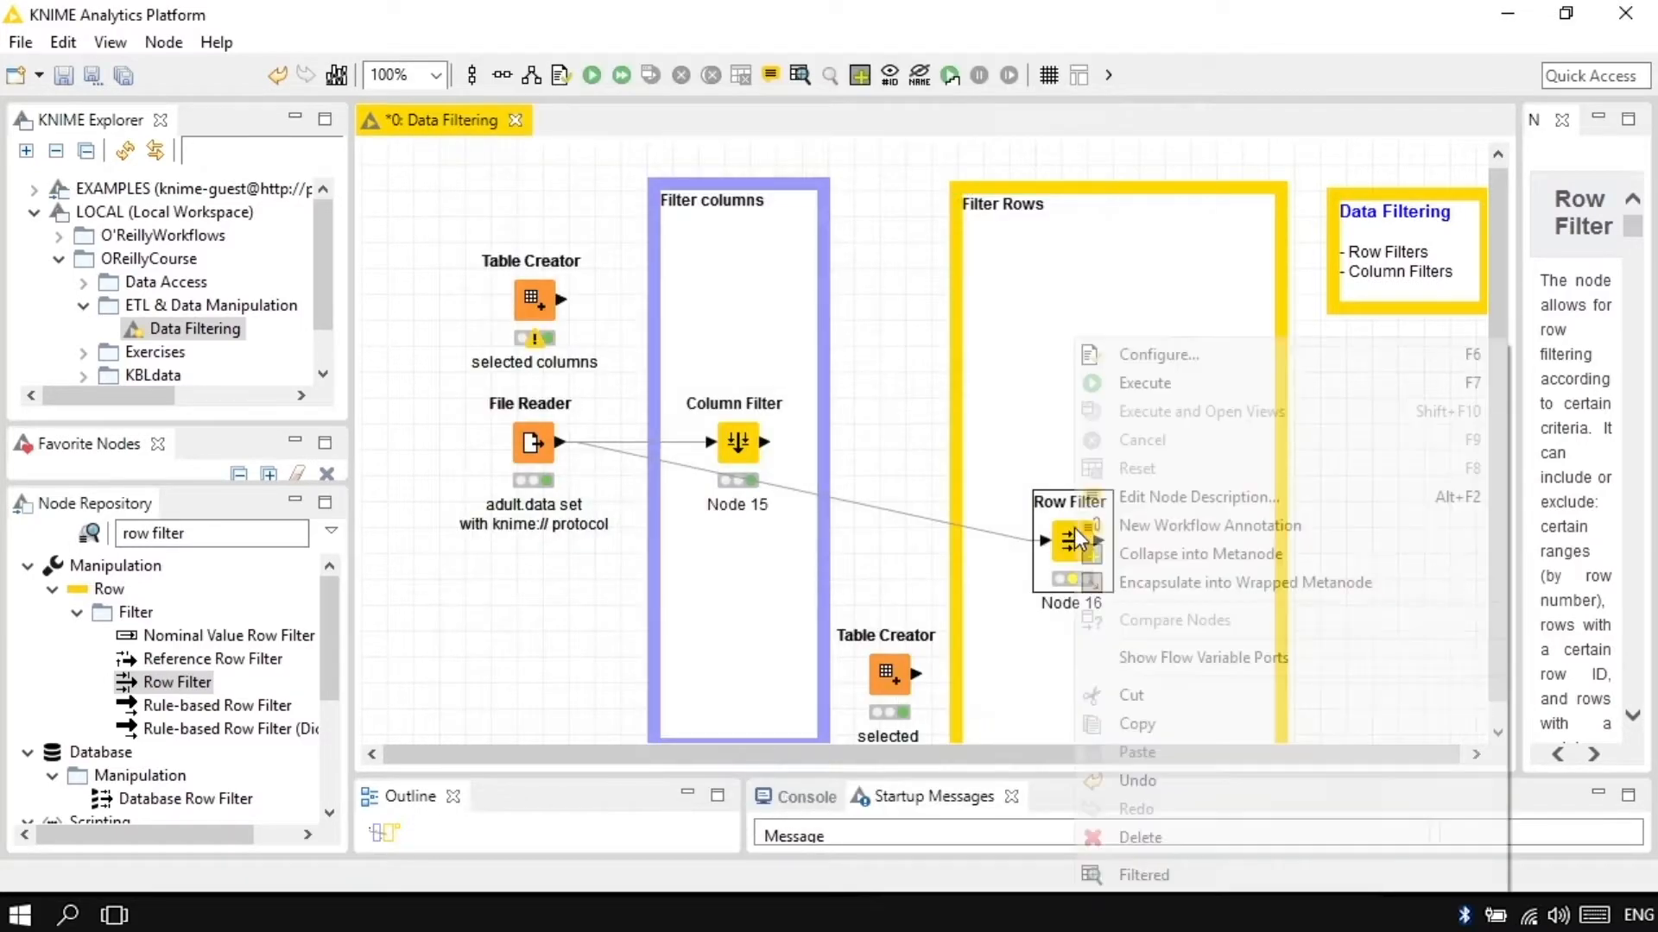
{"action": "left_click", "coordinate": [1221, 385]}
{"action": "right_click", "coordinate": [1075, 536]}
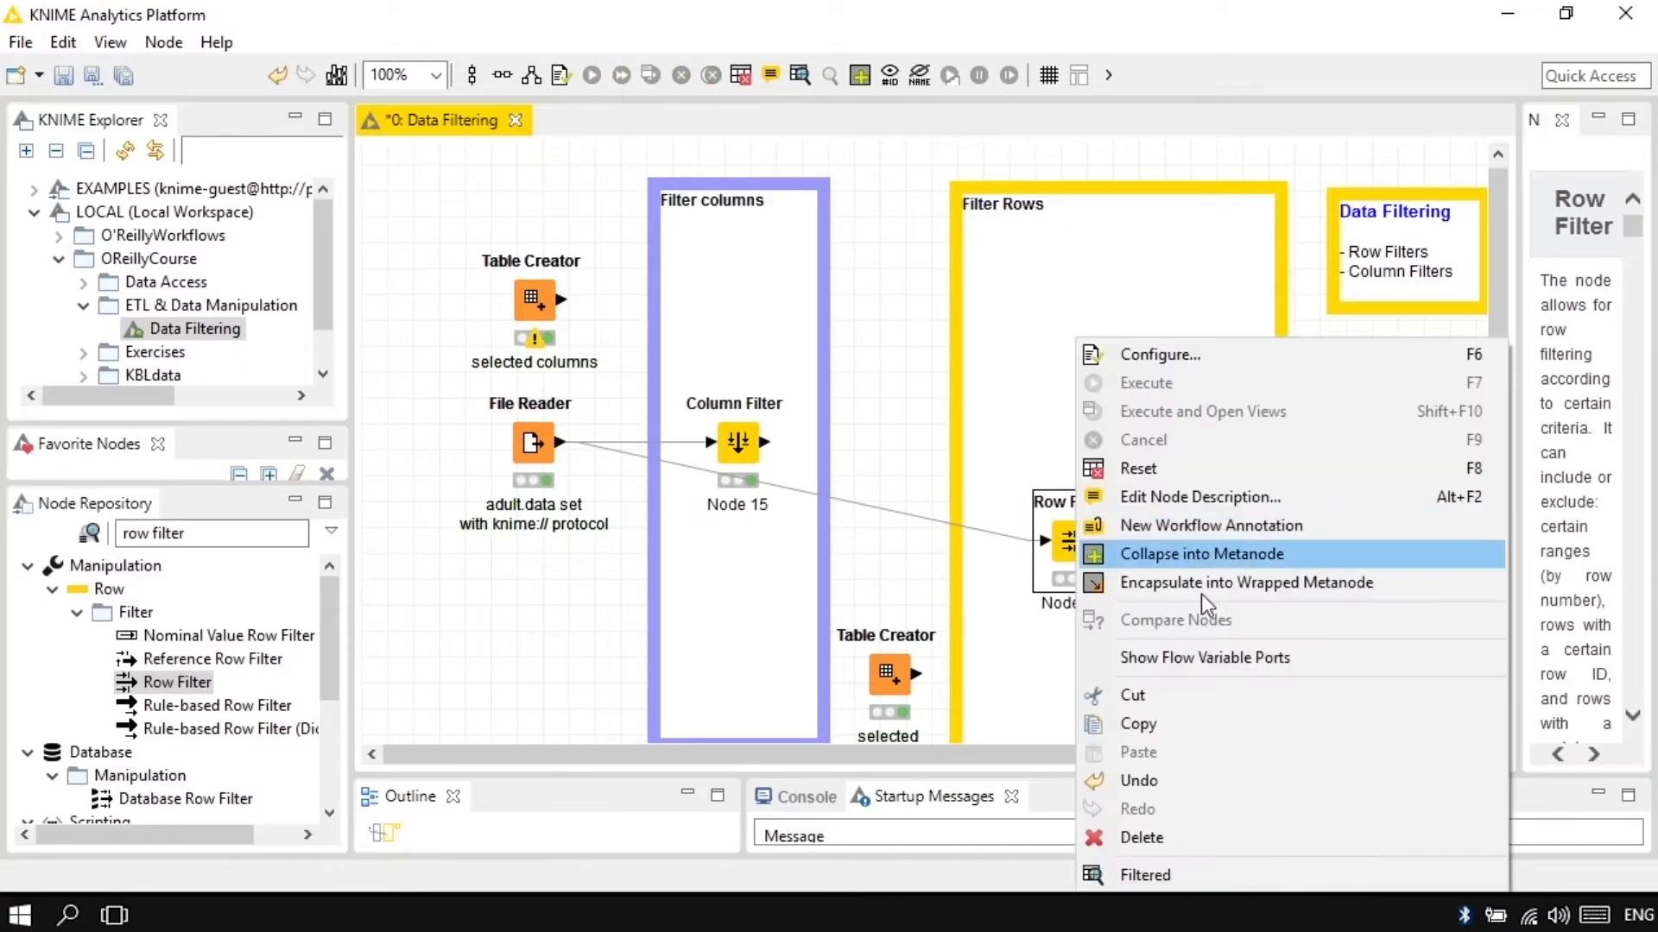
{"action": "left_click", "coordinate": [1282, 879]}
{"action": "left_click_drag", "start_coordinate": [695, 680], "coordinate": [1017, 677]}
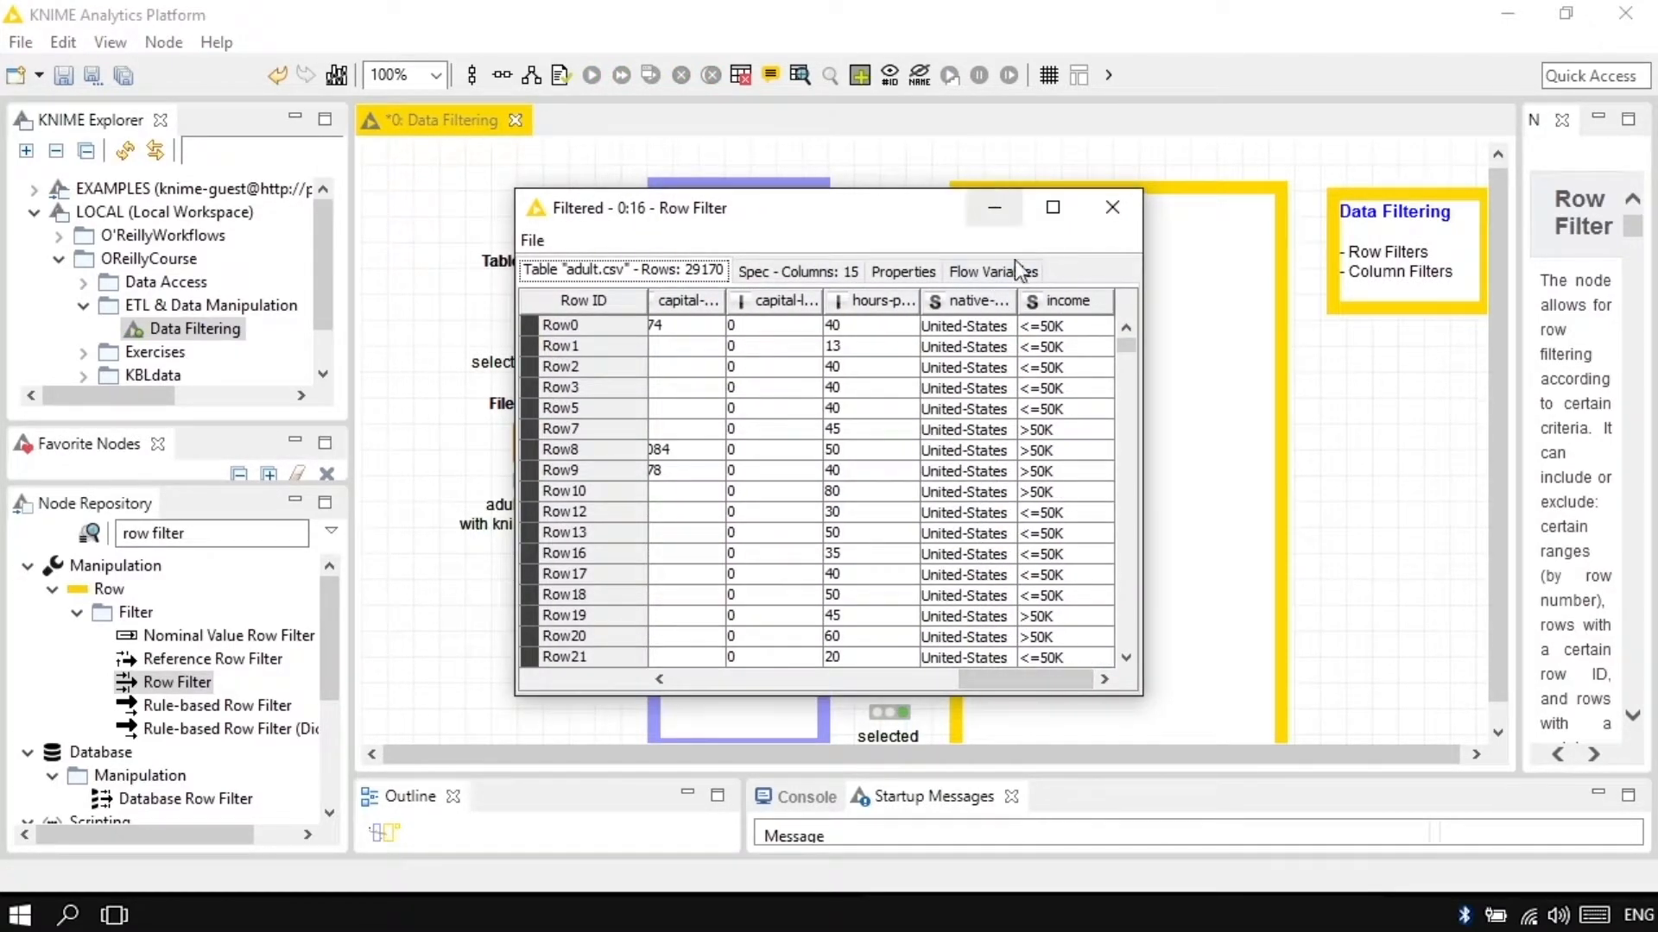
{"action": "left_click_drag", "start_coordinate": [1019, 301], "coordinate": [1062, 300]}
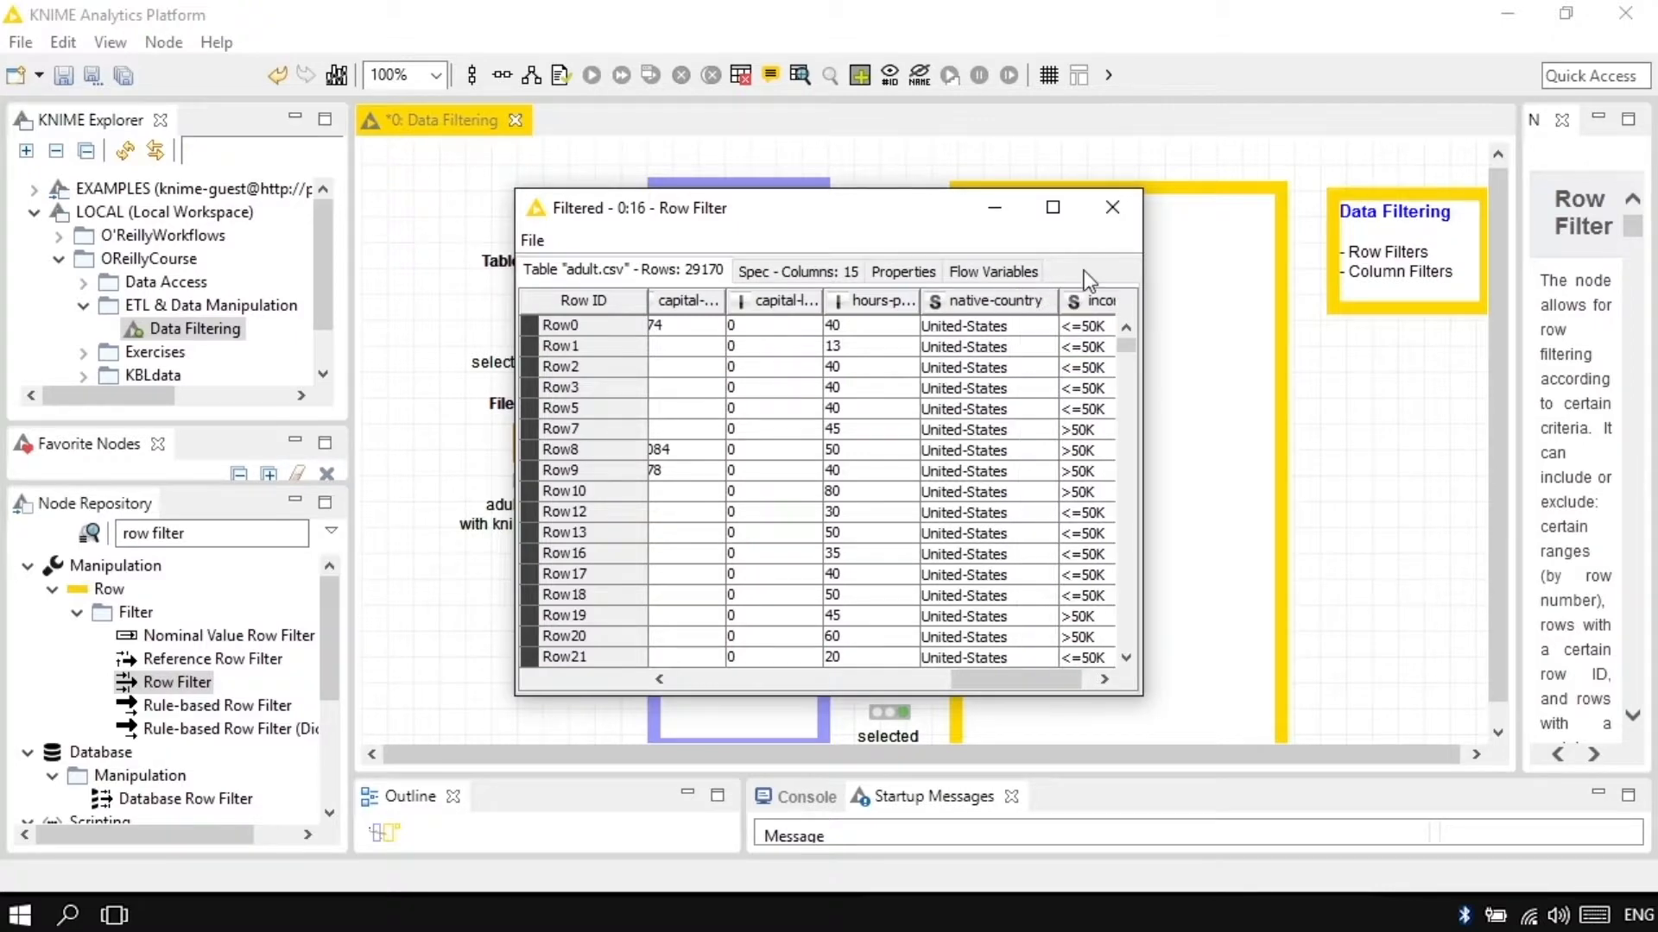
Step: Close the filtered table and change the Row Filter's native-country pattern to United*, with wild cards enabled
{"action": "left_click", "coordinate": [1112, 208]}
{"action": "double_click", "coordinate": [1074, 536]}
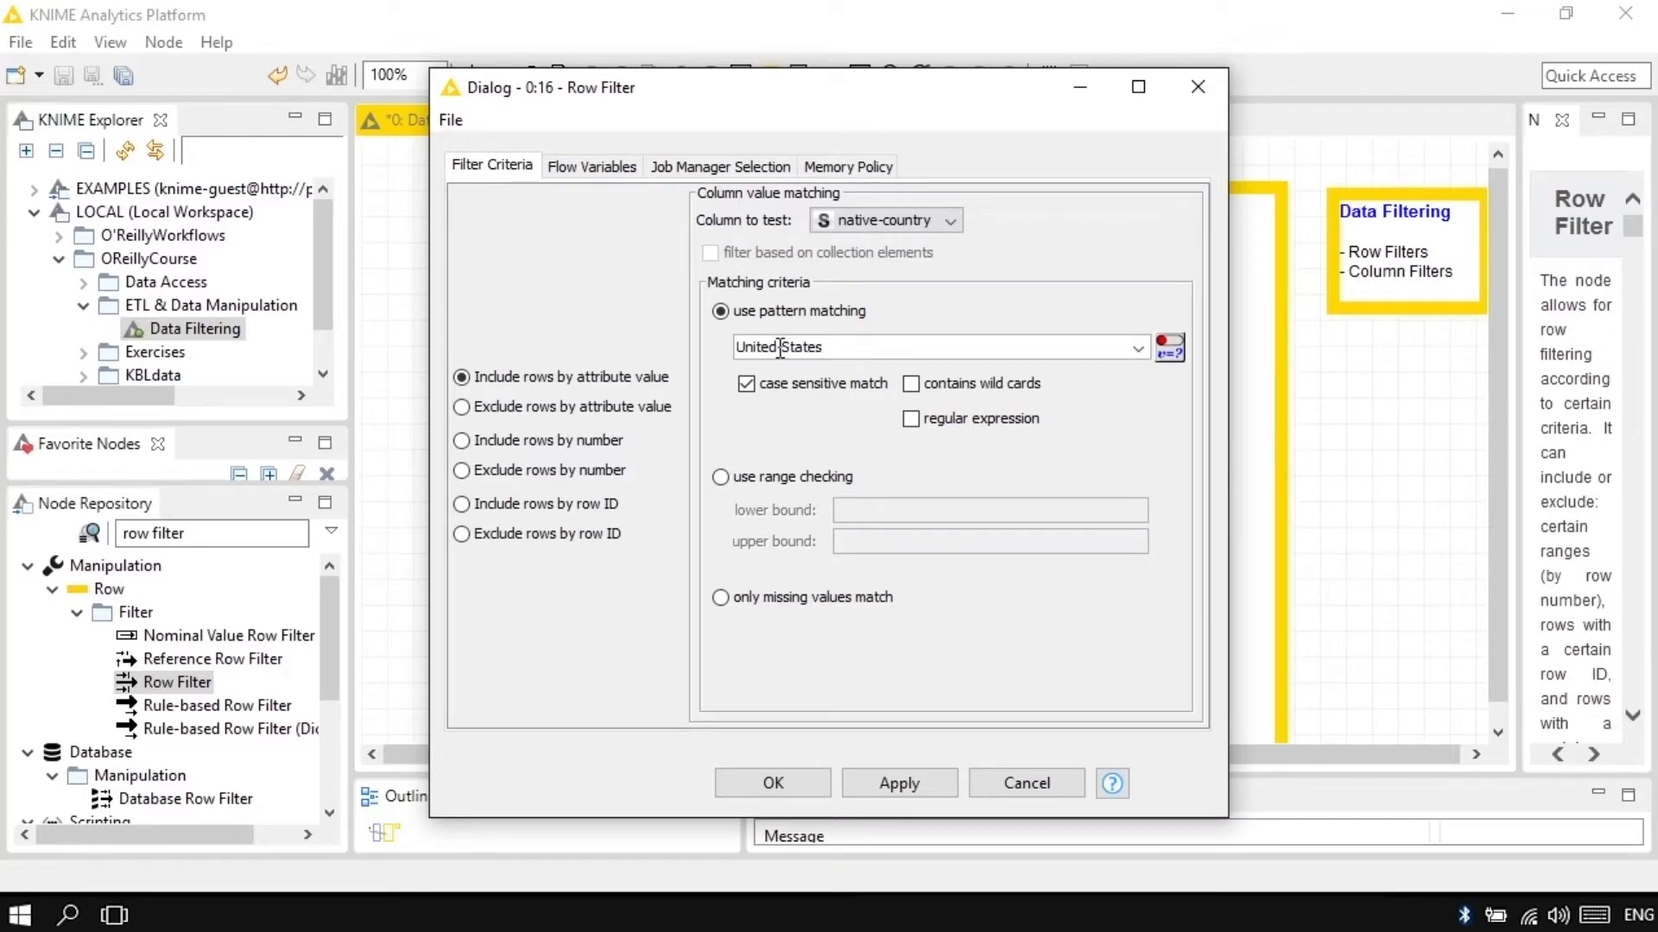
{"action": "left_click_drag", "start_coordinate": [779, 347], "coordinate": [836, 347]}
{"action": "type", "text": "*"}
{"action": "left_click", "coordinate": [911, 385]}
{"action": "left_click", "coordinate": [801, 784]}
Step: Execute the Row Filter again, check the native-country column in its filtered table, and close the table
{"action": "left_click", "coordinate": [967, 480]}
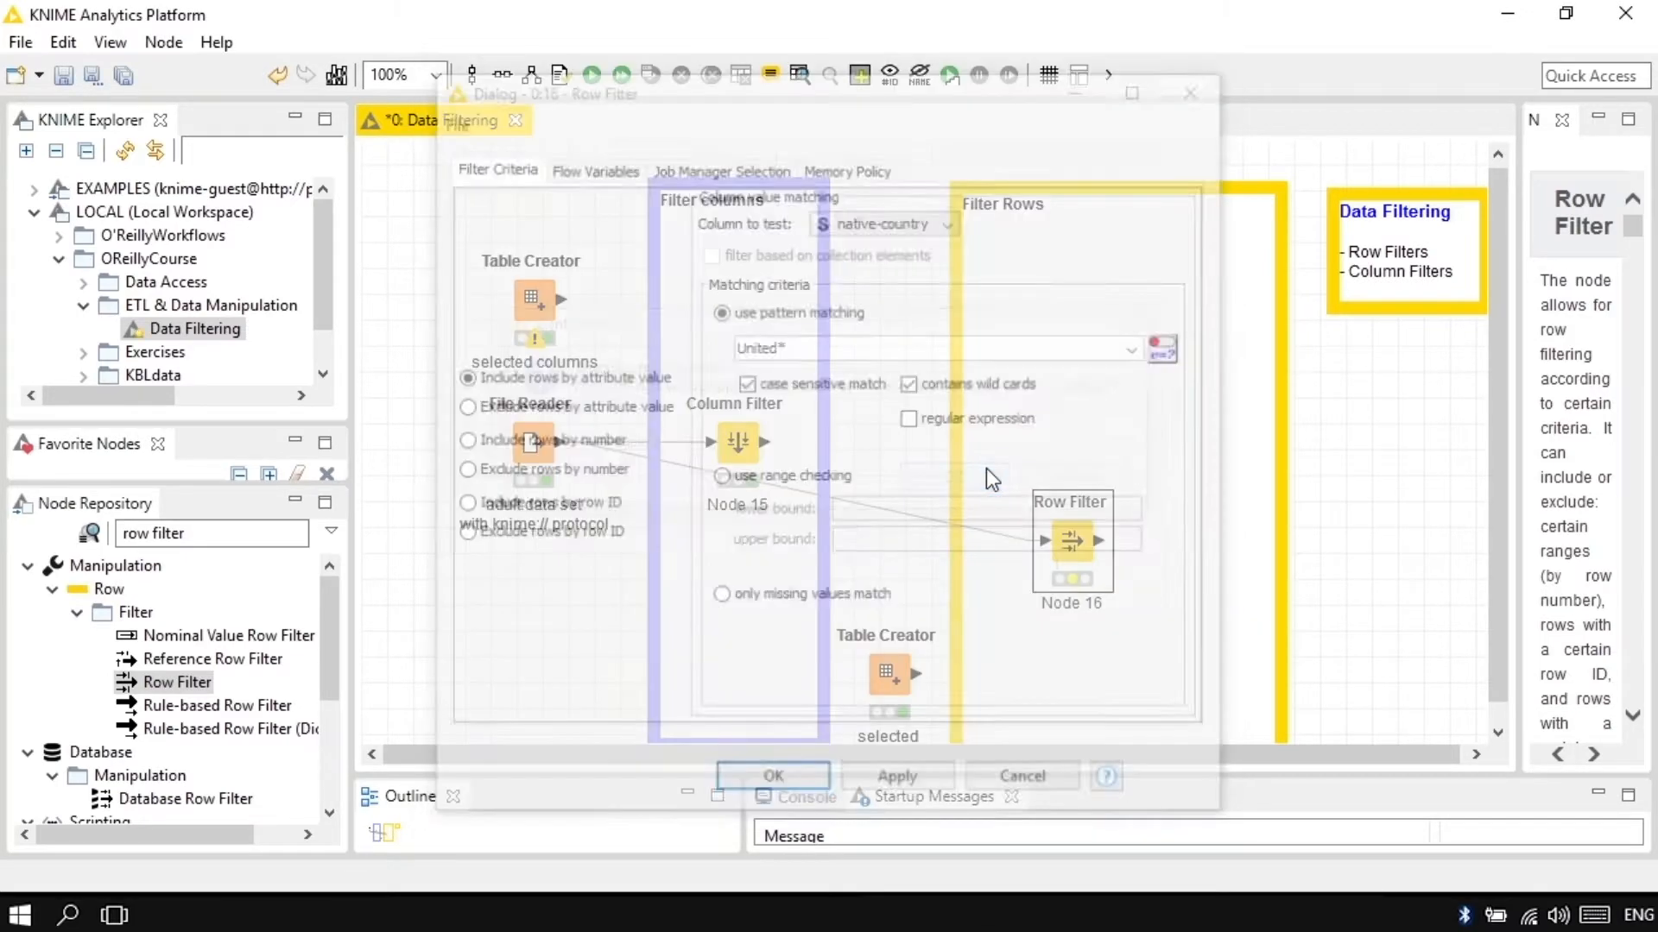
{"action": "right_click", "coordinate": [1065, 543]}
{"action": "left_click", "coordinate": [1142, 385]}
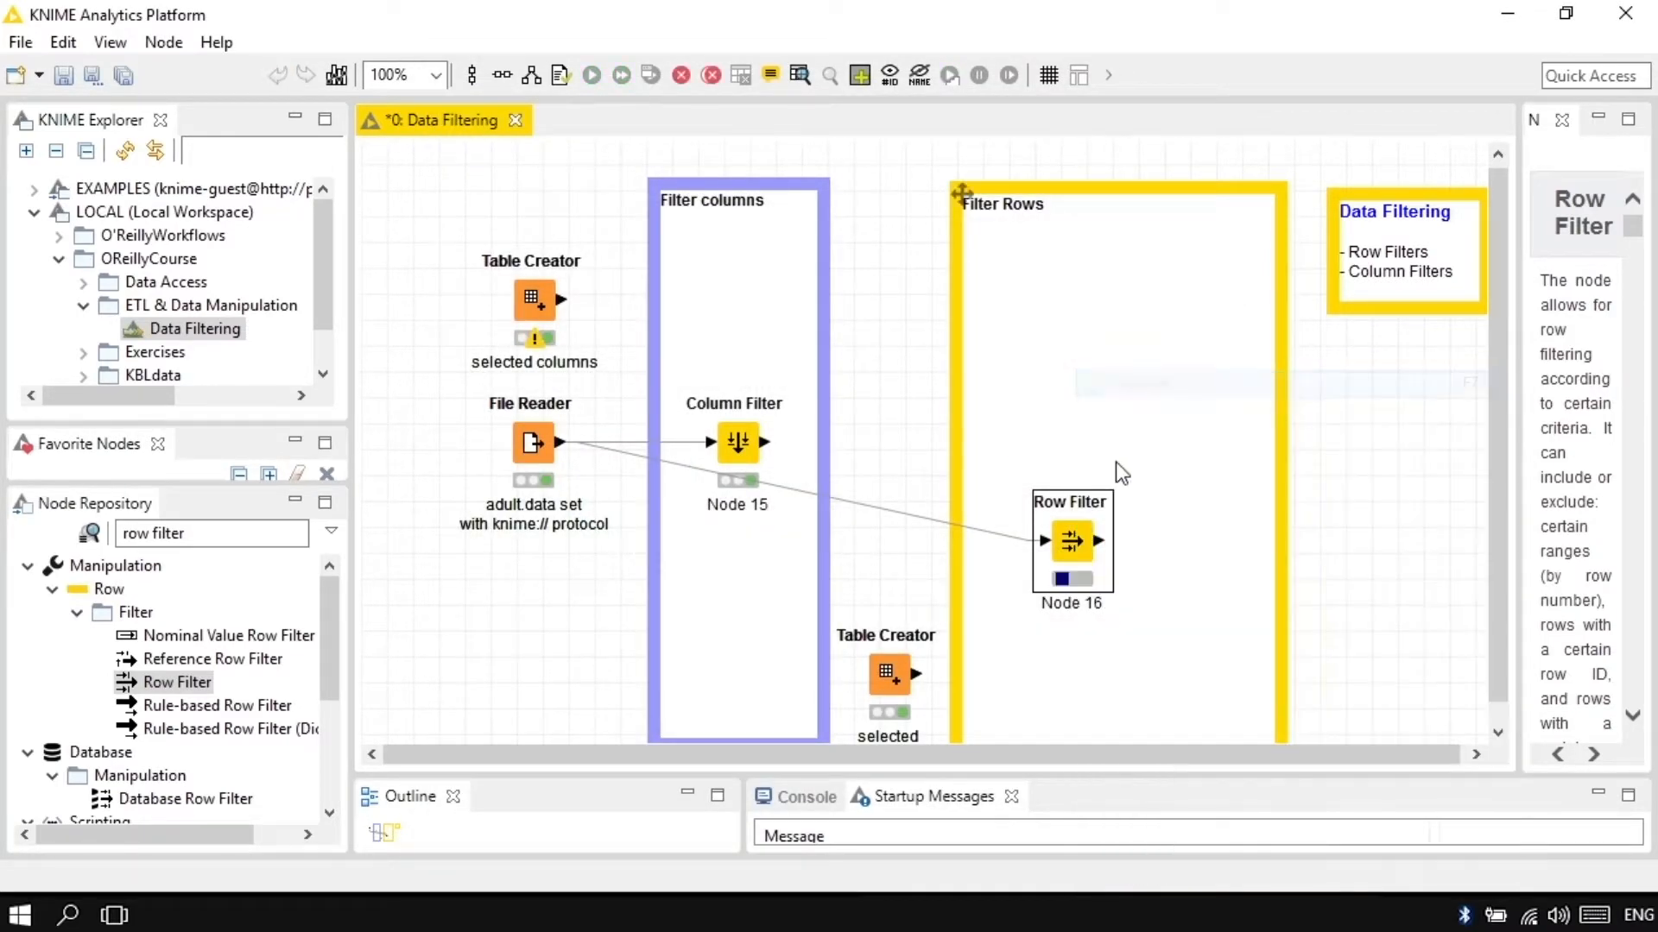
{"action": "right_click", "coordinate": [1086, 528]}
{"action": "left_click", "coordinate": [1224, 867]}
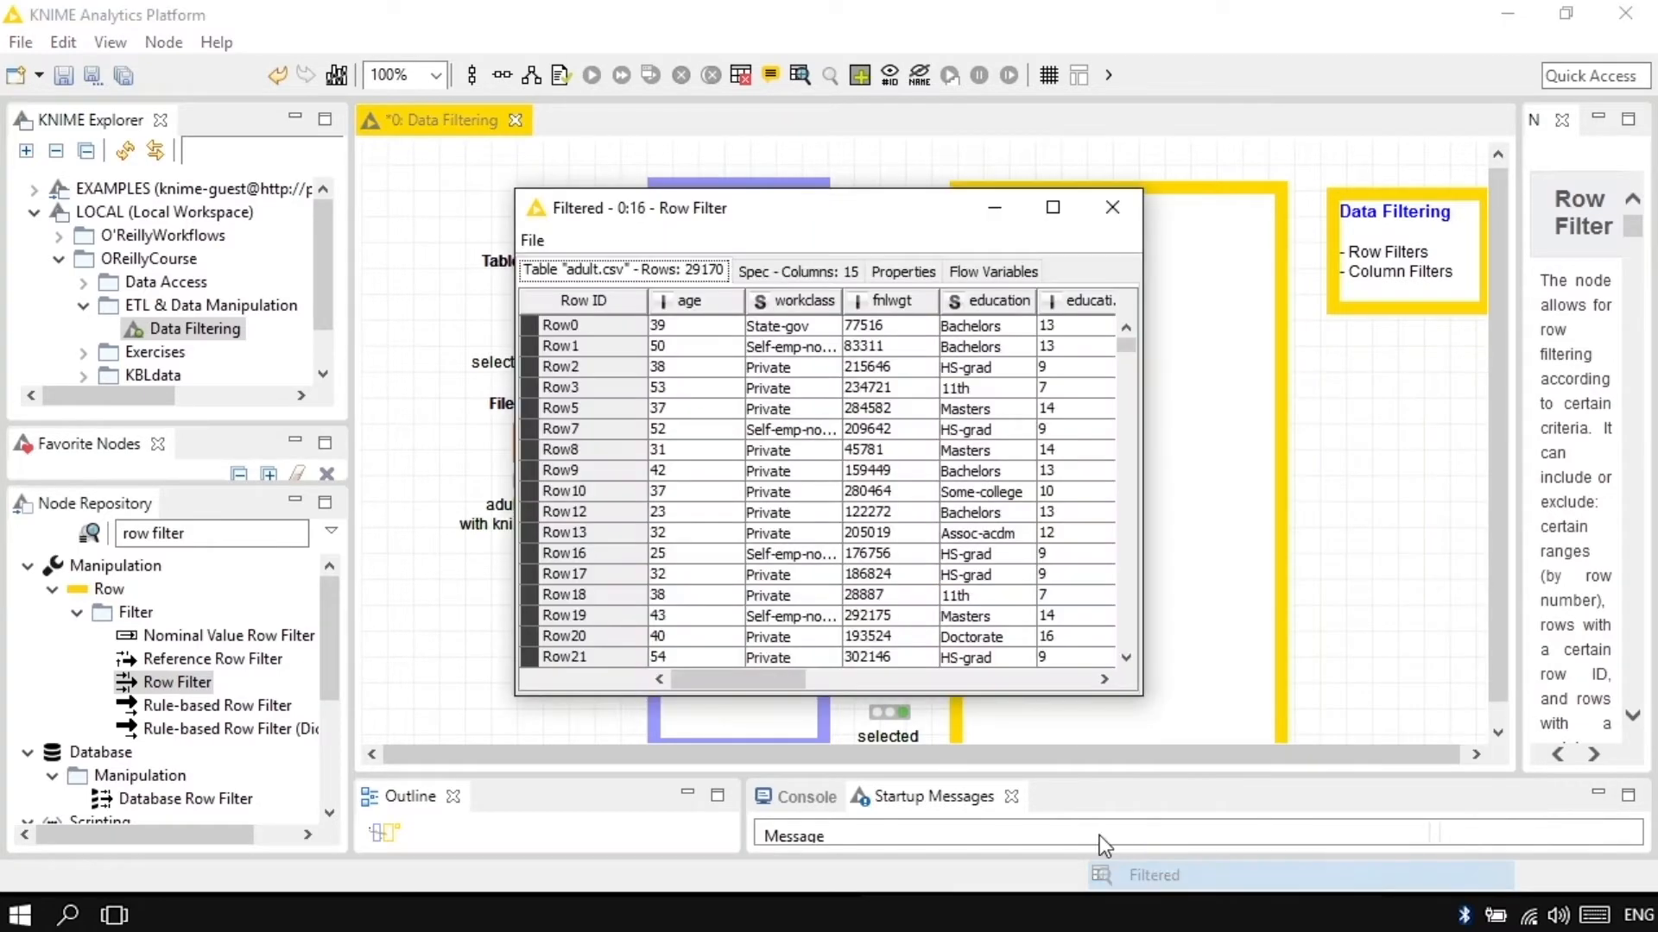
{"action": "left_click_drag", "start_coordinate": [747, 677], "coordinate": [1040, 679]}
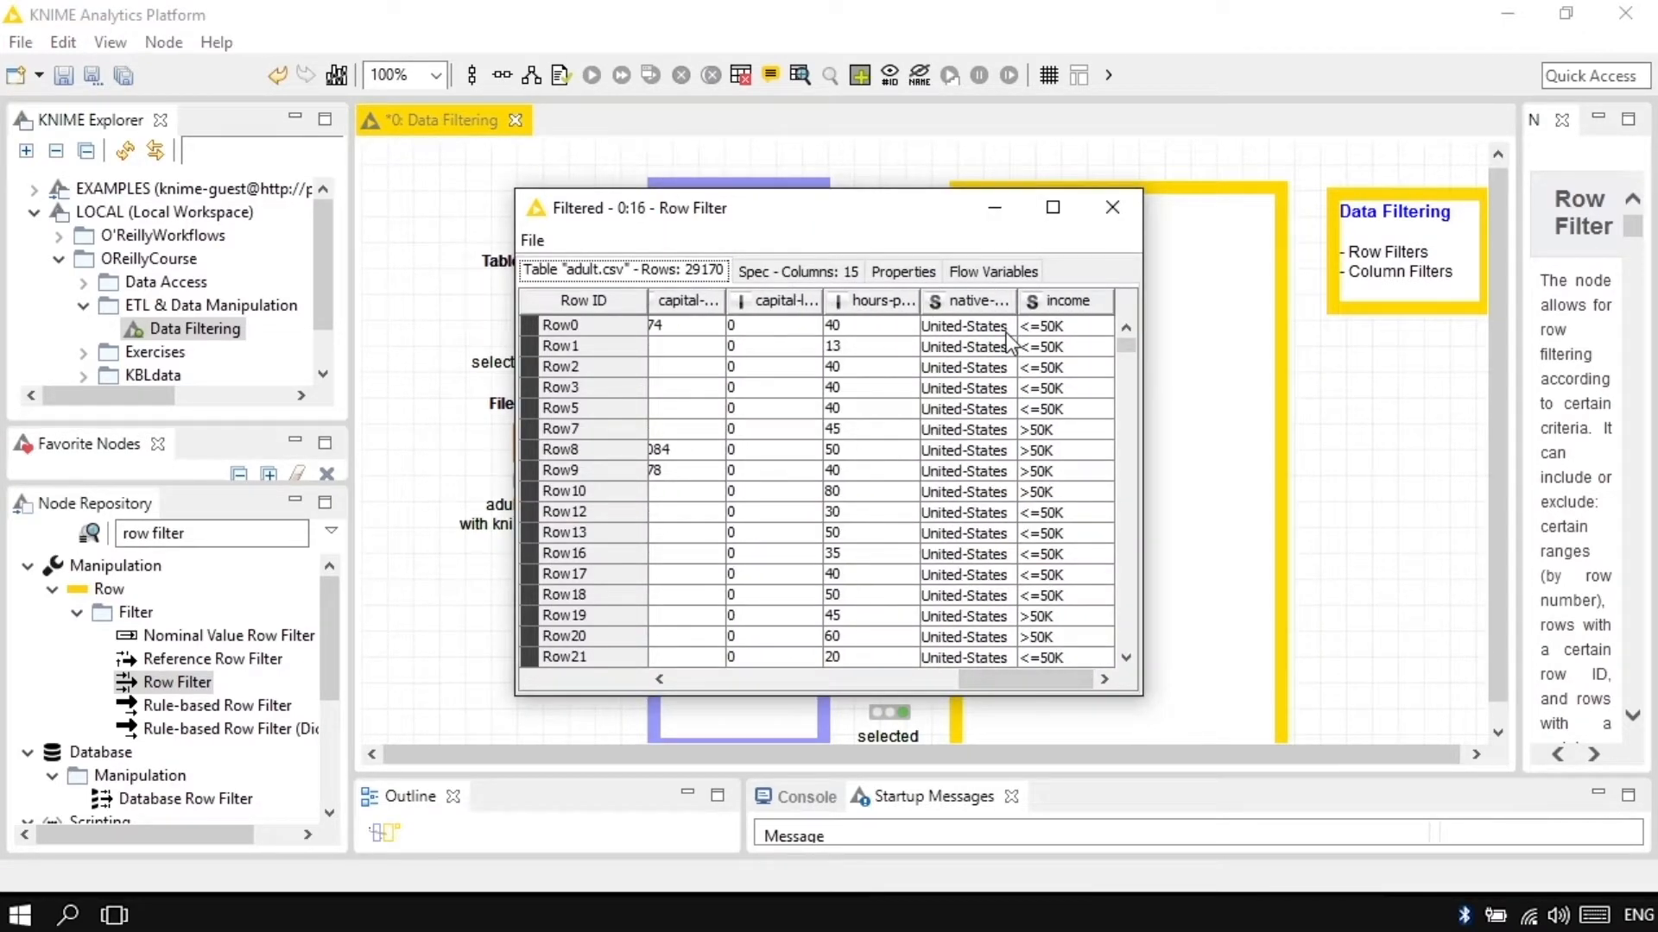
{"action": "left_click", "coordinate": [1112, 207]}
Step: Examine the Row Filter's options for including rows by number and by row ID, discarding any changes
{"action": "double_click", "coordinate": [1069, 537]}
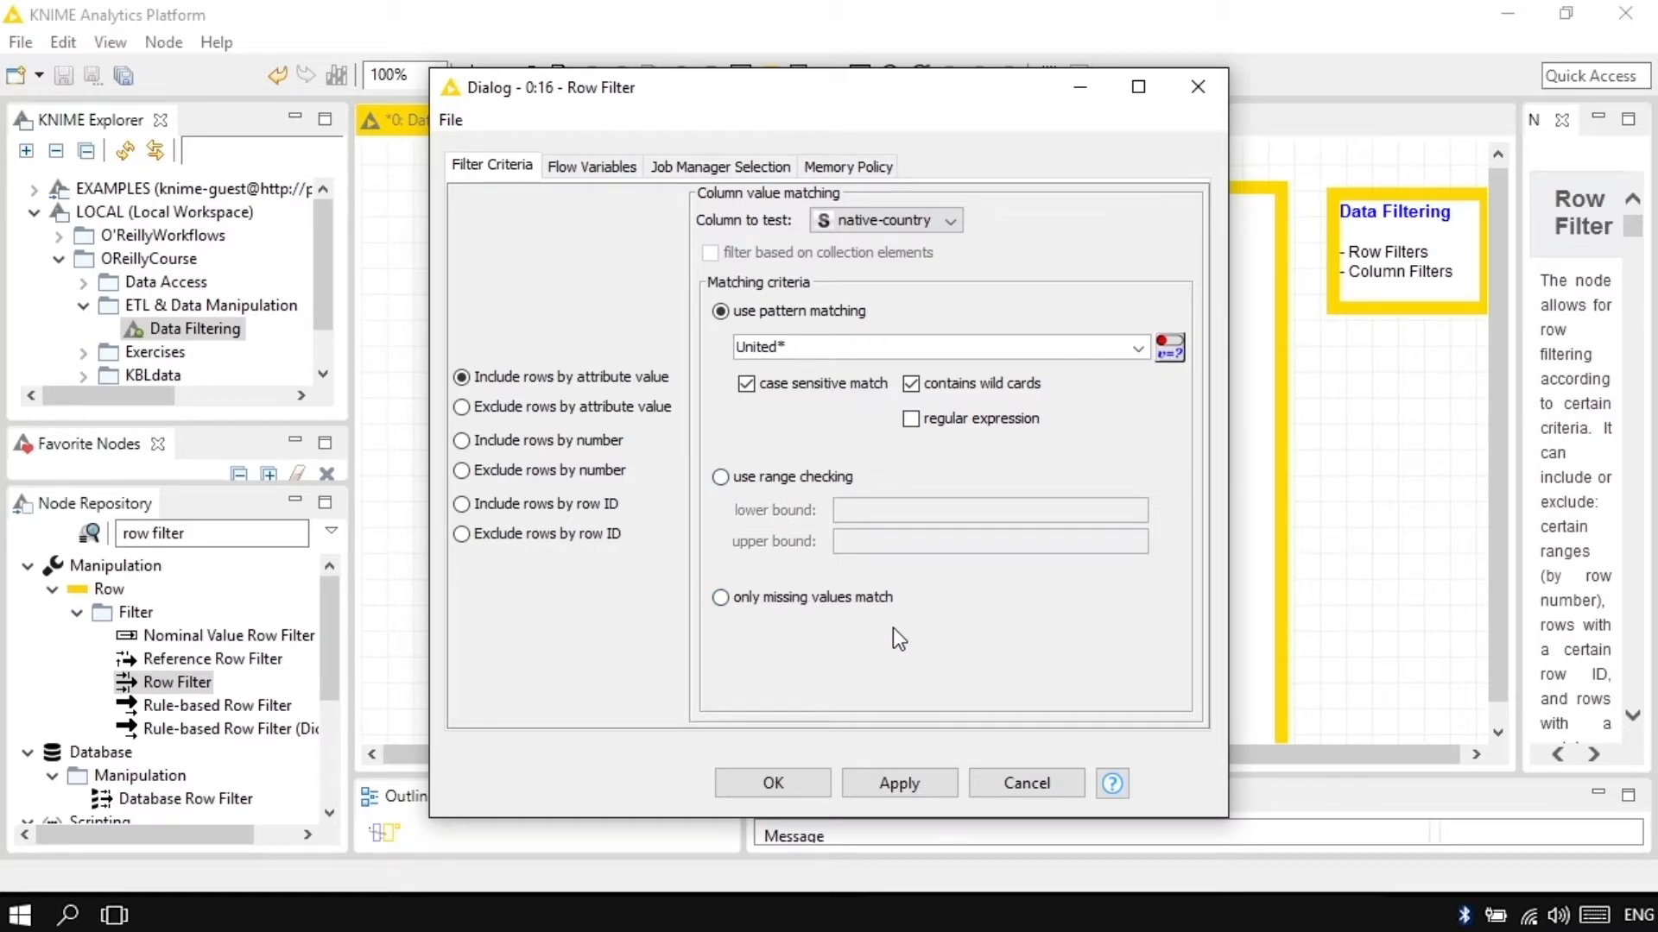
{"action": "left_click", "coordinate": [536, 443]}
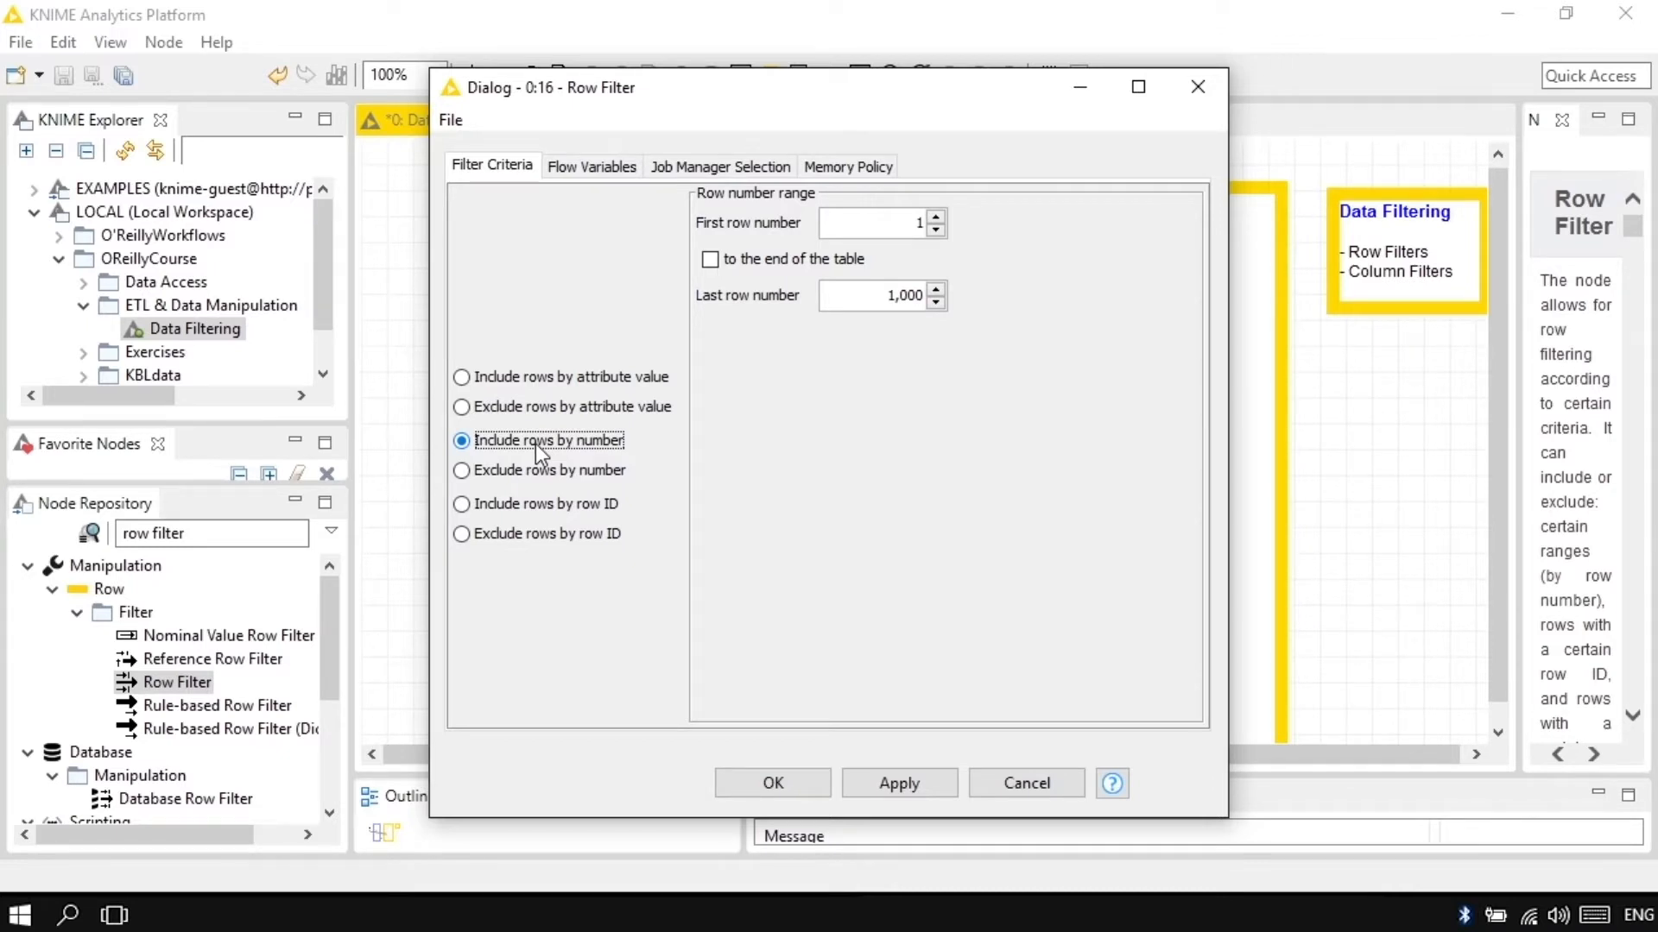
{"action": "left_click", "coordinate": [536, 508]}
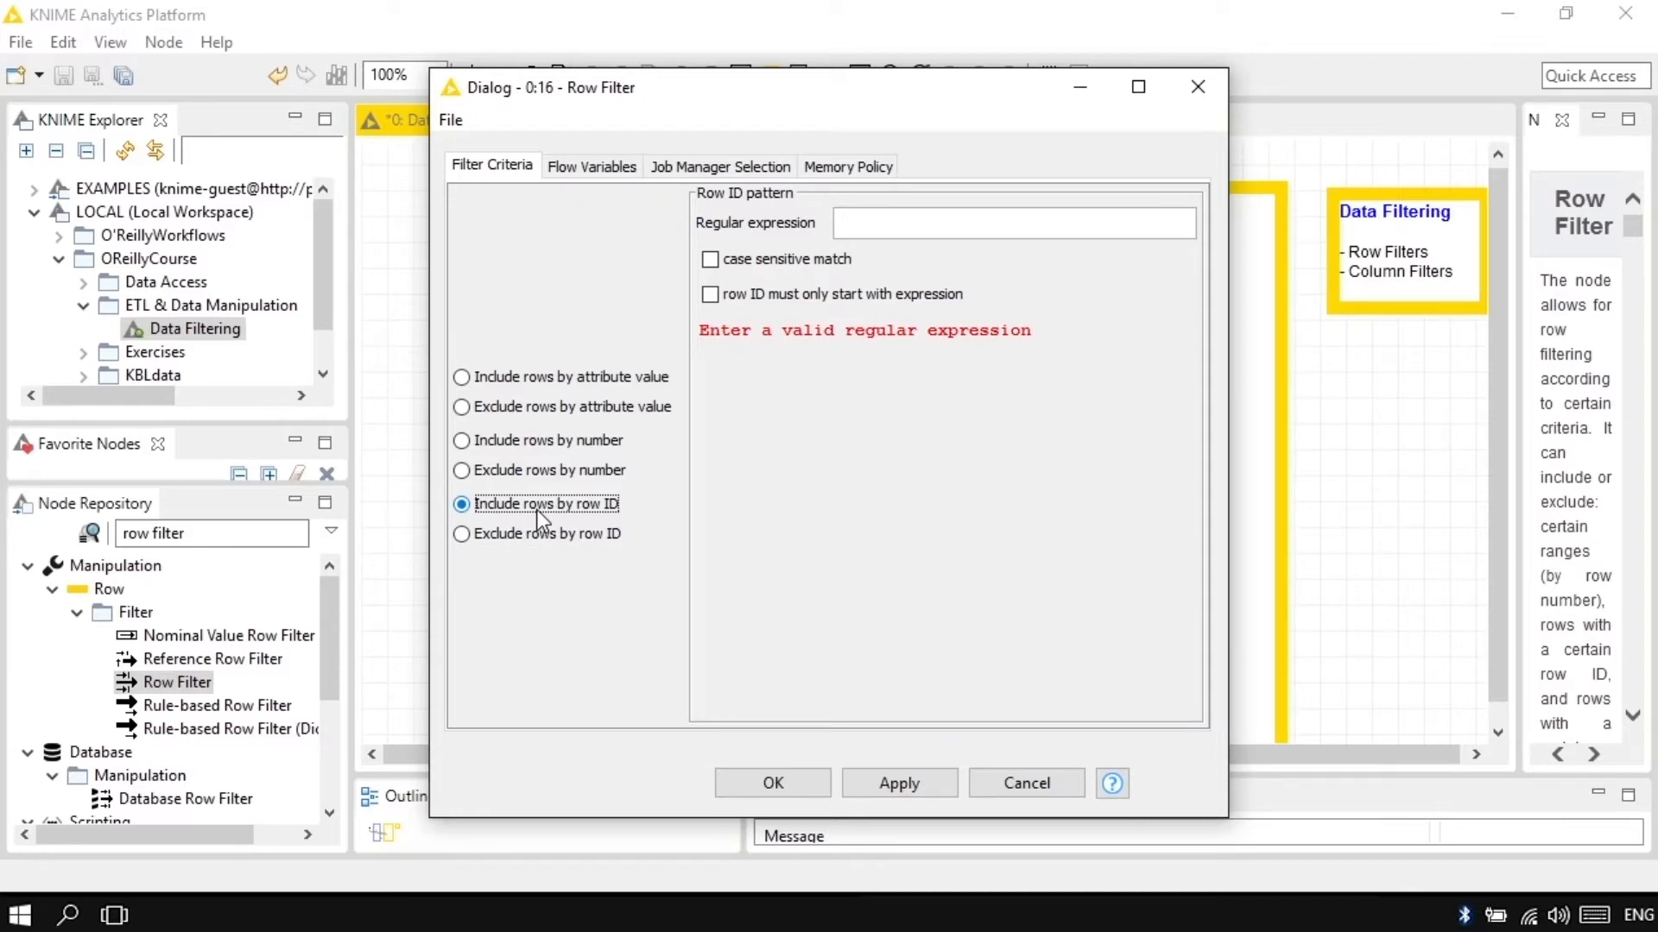
{"action": "left_click", "coordinate": [1040, 783]}
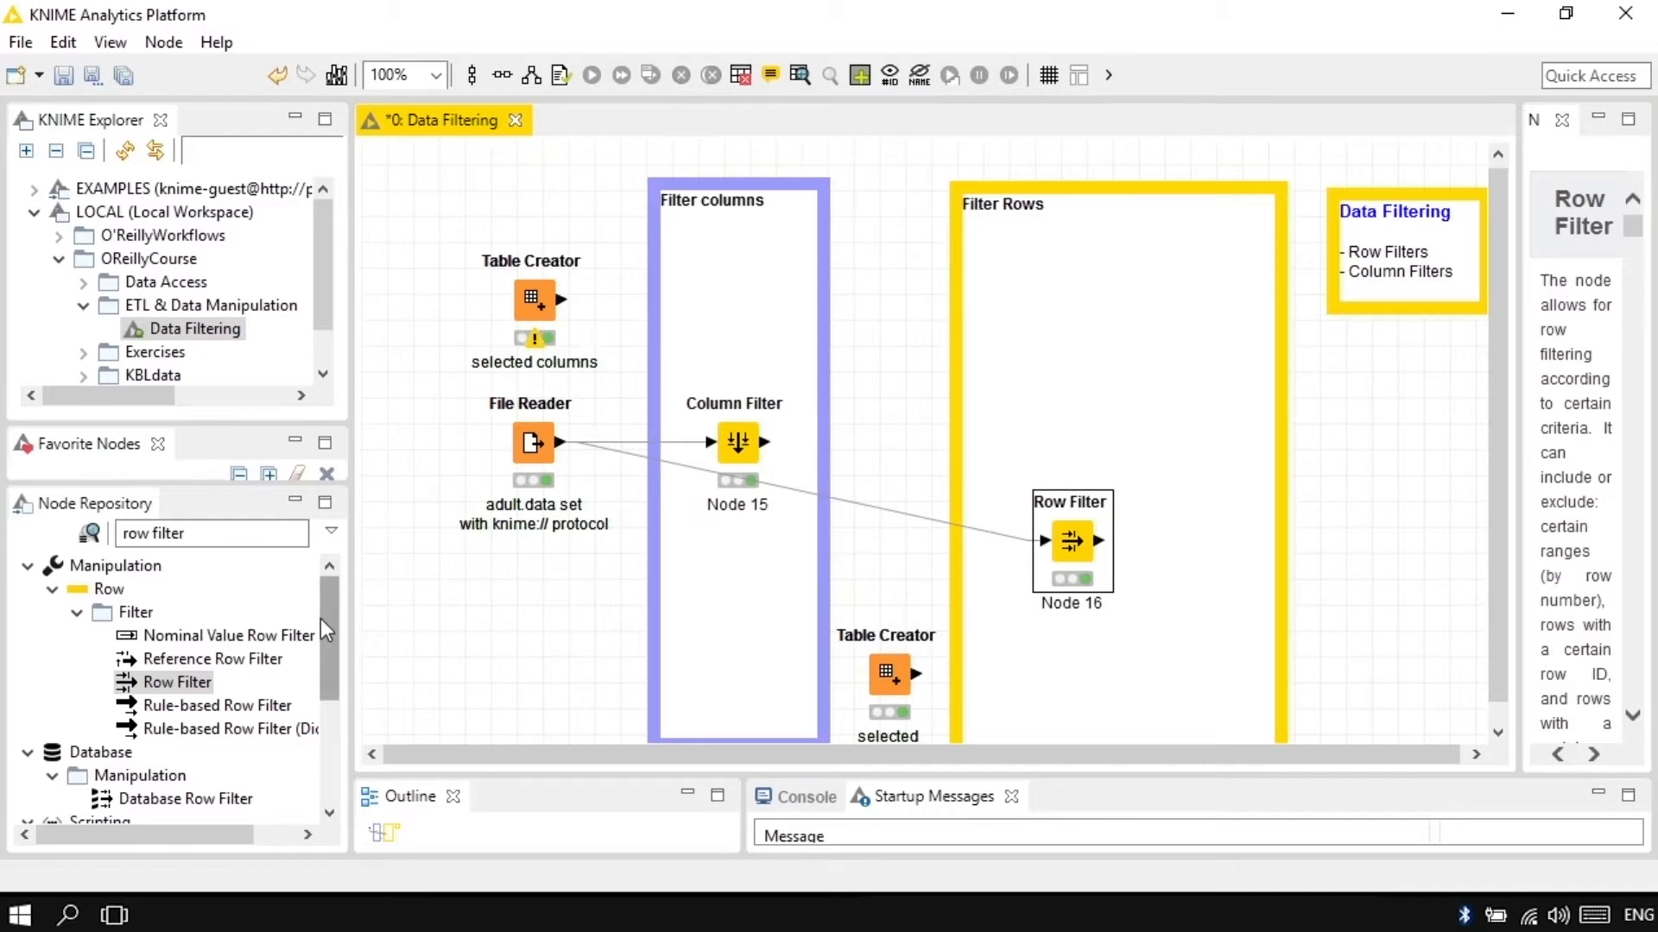
Step: Check the Nominal Value Row Filter's description and add a Reference Row Filter above the Row Filter inside the Filter Rows annotation
{"action": "left_click", "coordinate": [252, 639]}
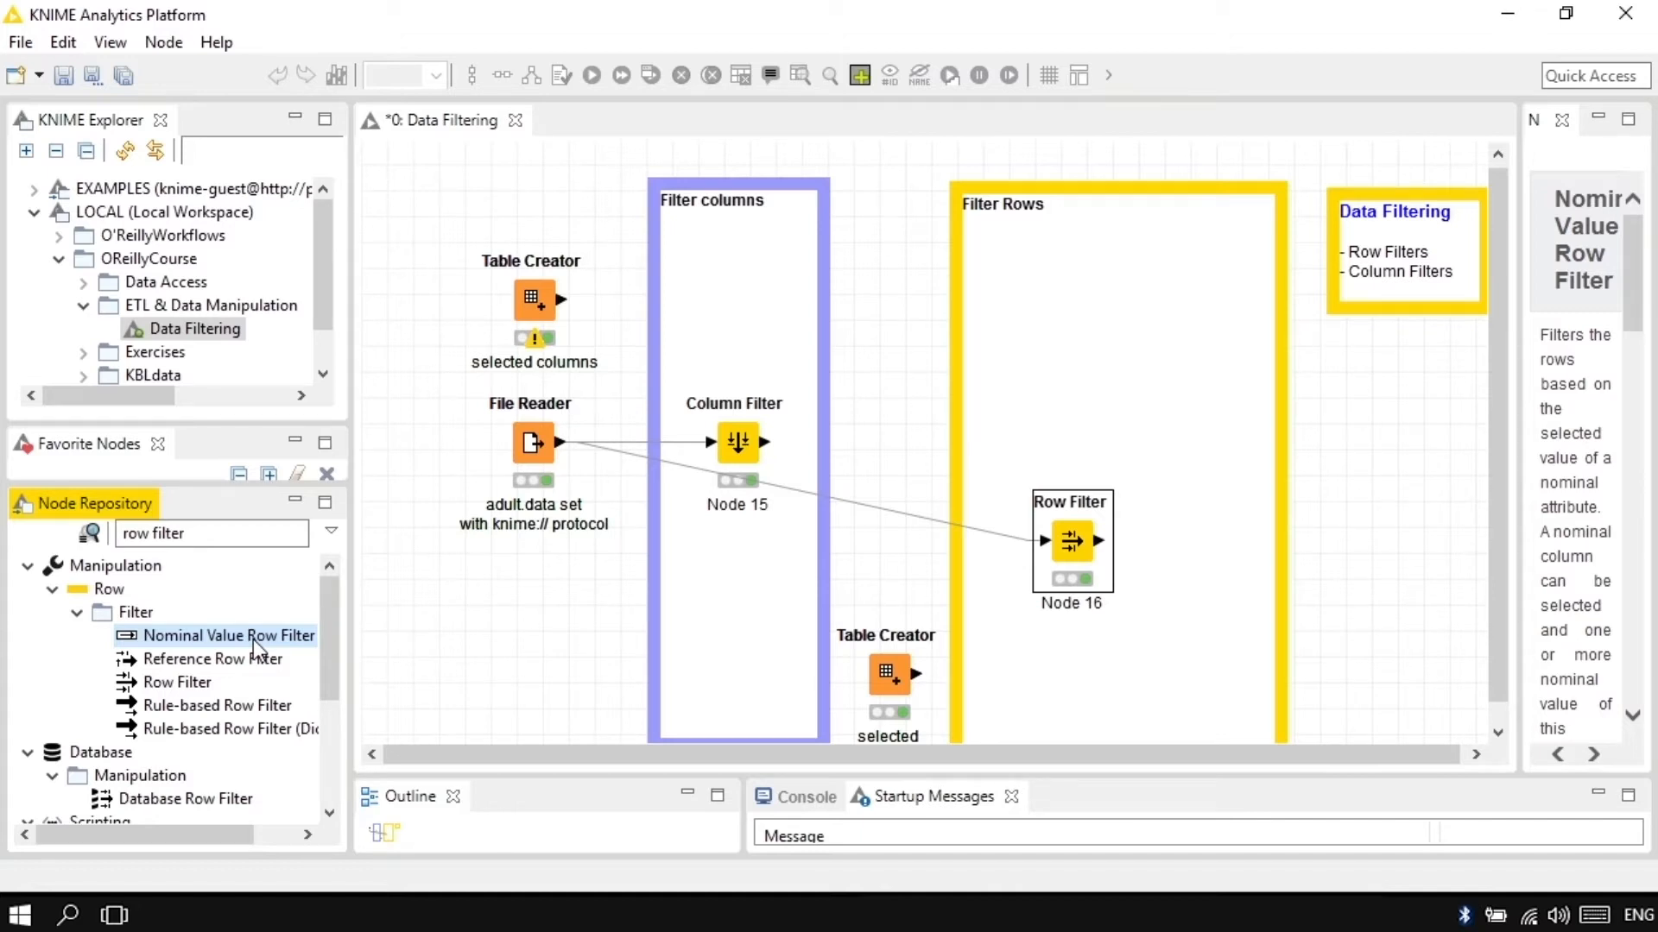
{"action": "left_click", "coordinate": [239, 663]}
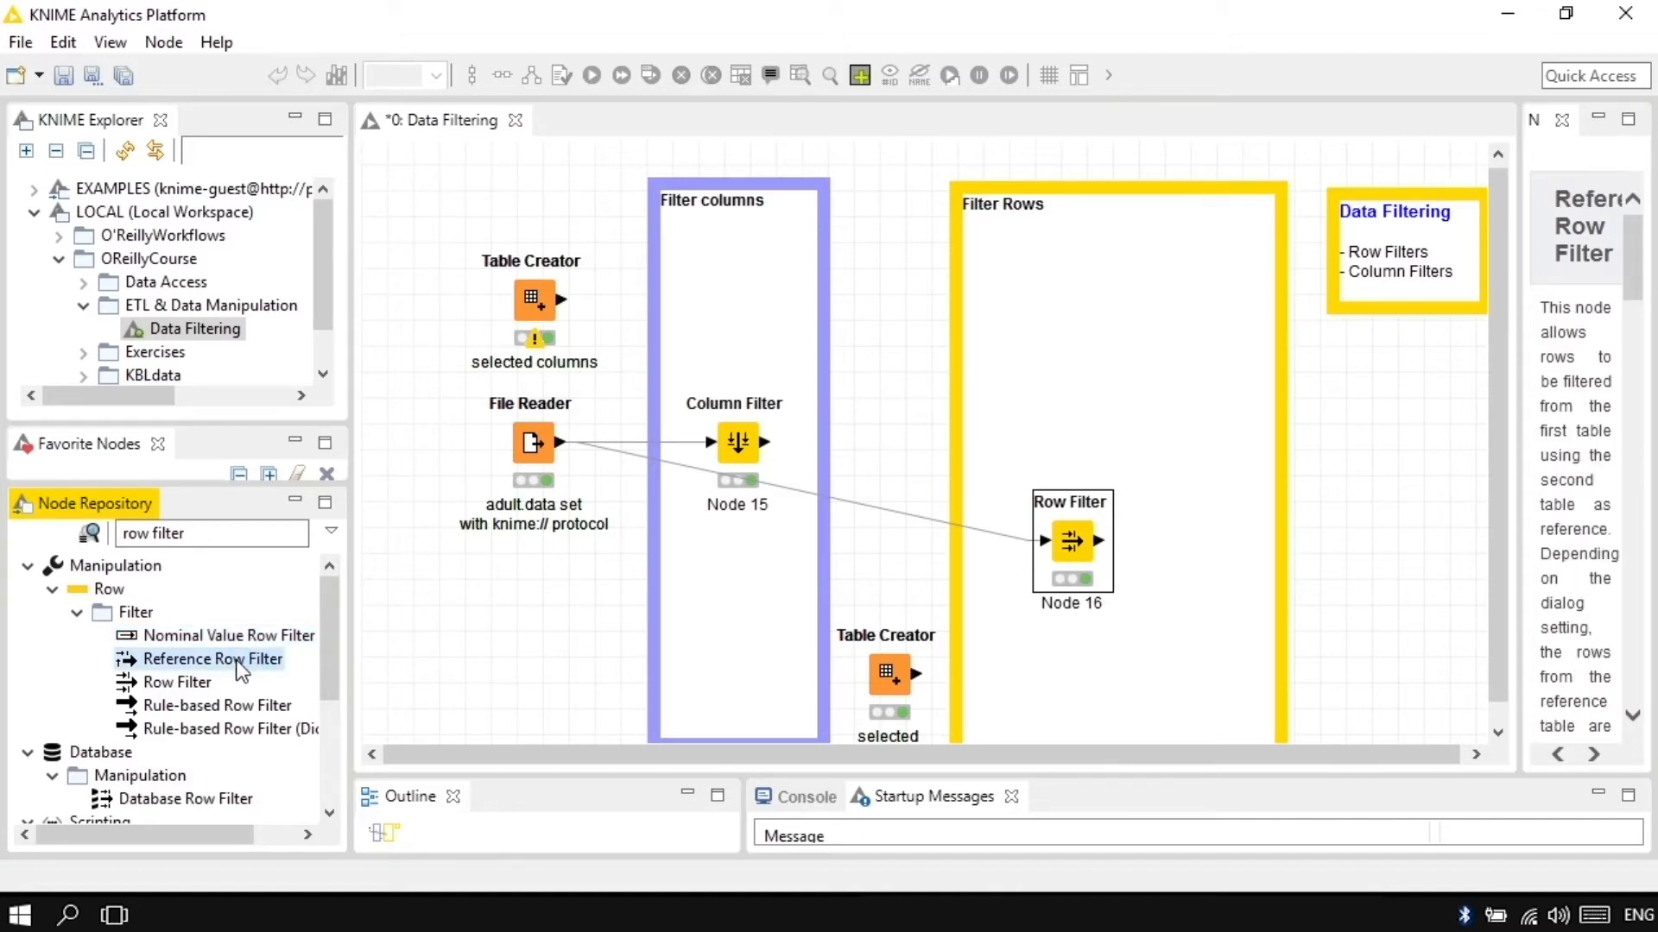
{"action": "left_click_drag", "start_coordinate": [242, 672], "coordinate": [1146, 371]}
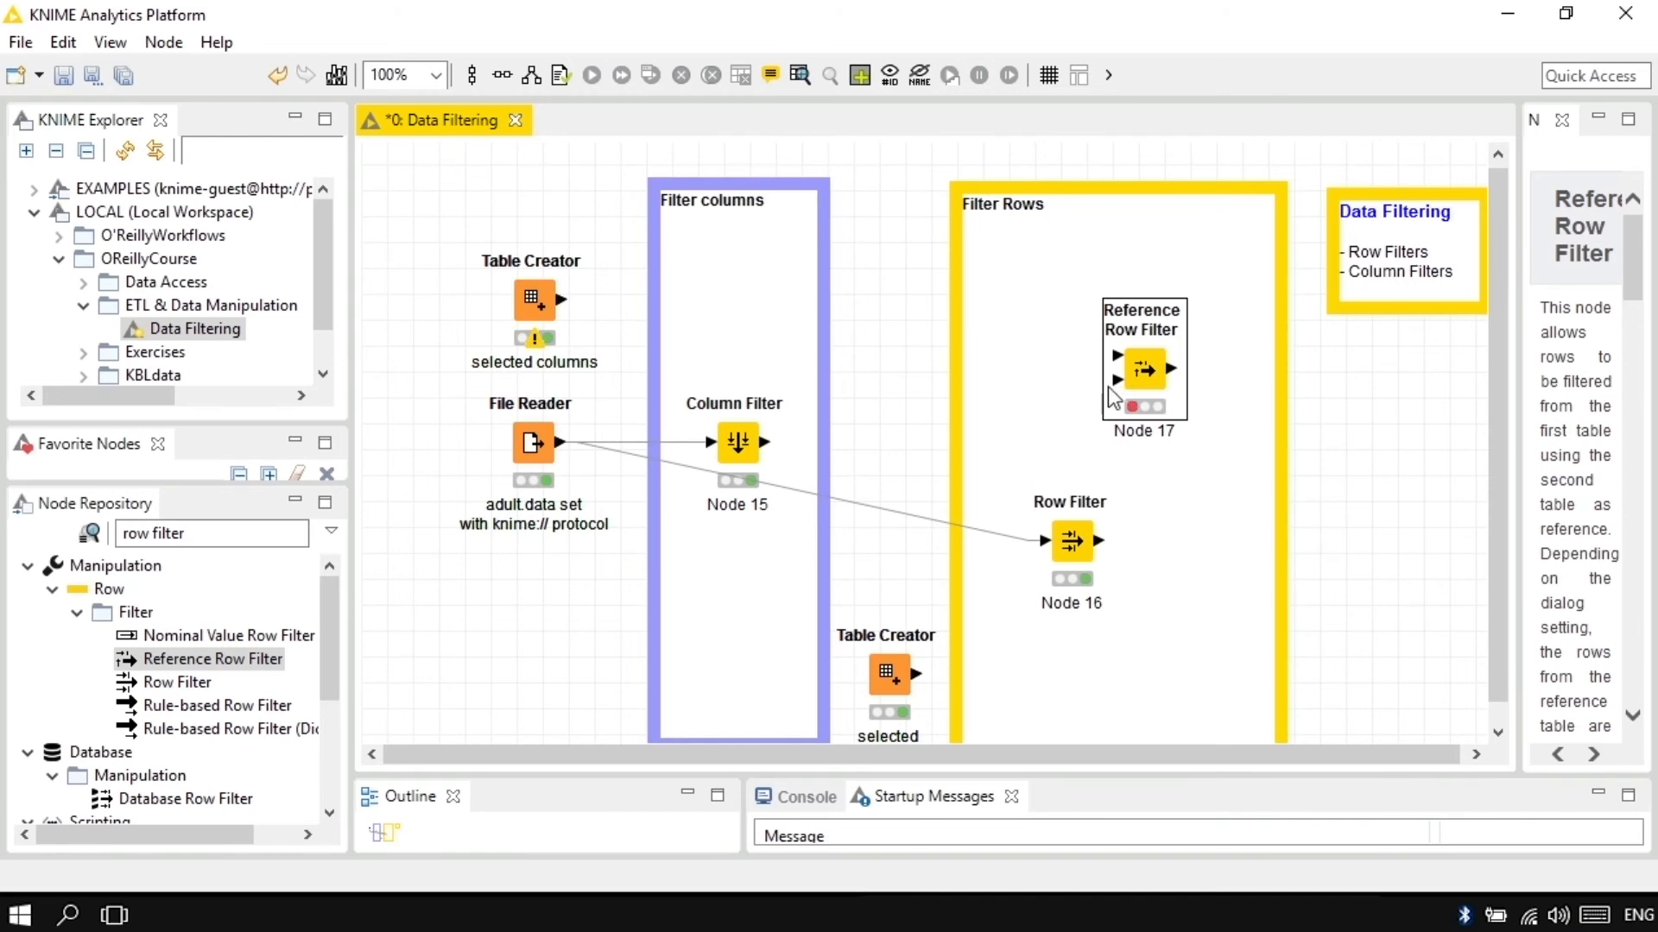
Step: Show the description of the Rule-based Row Filter from the node repository
{"action": "left_click", "coordinate": [226, 710]}
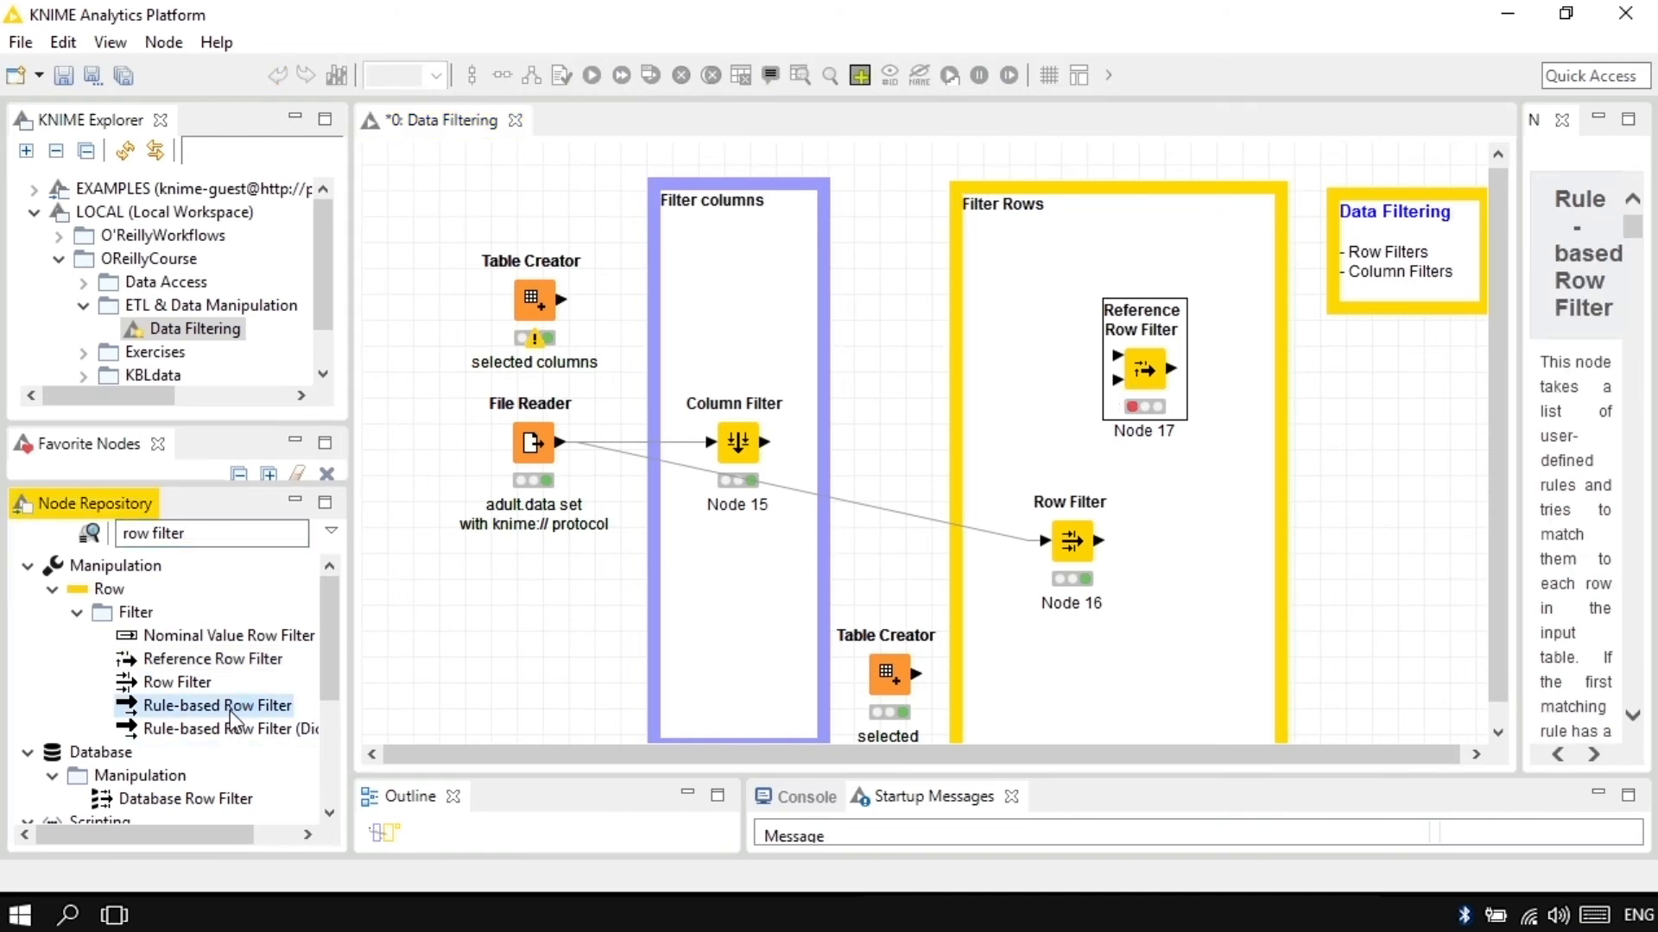